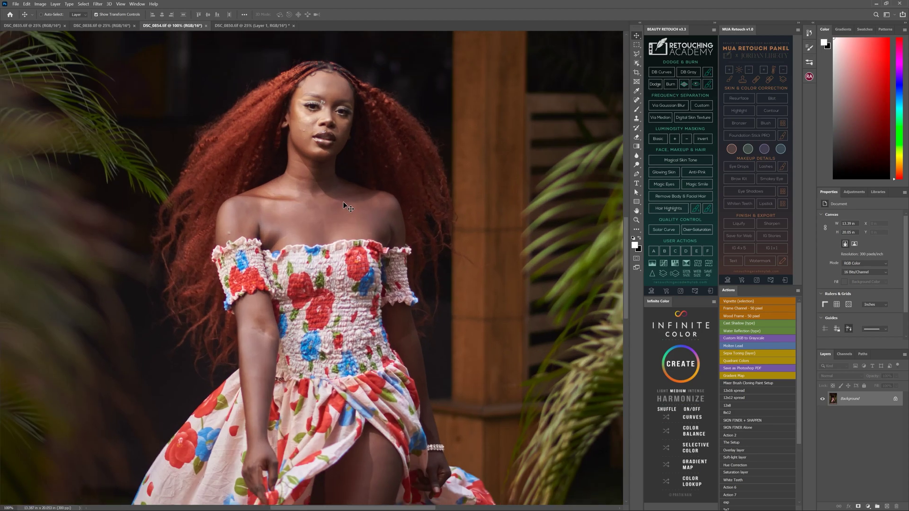
Switch to the DSC_0838.tif photo and duplicate its Background layer
key(ctrl+0)
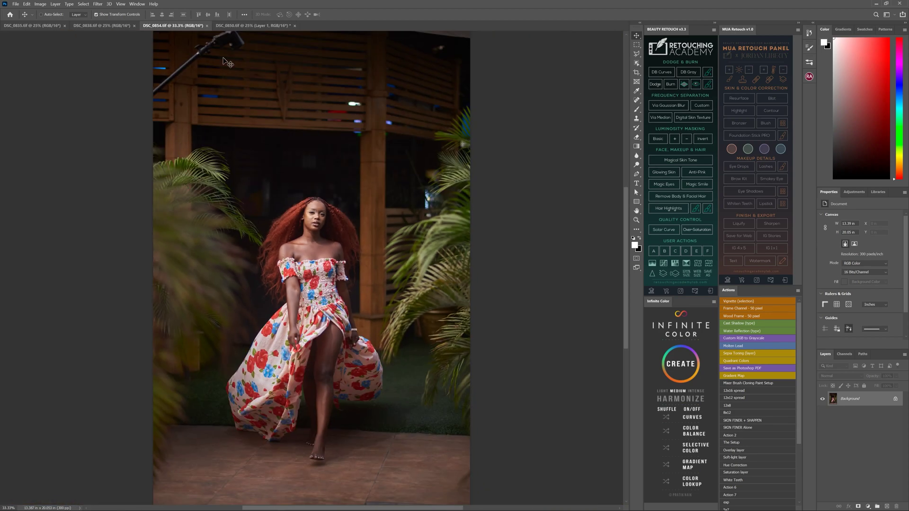
click(119, 27)
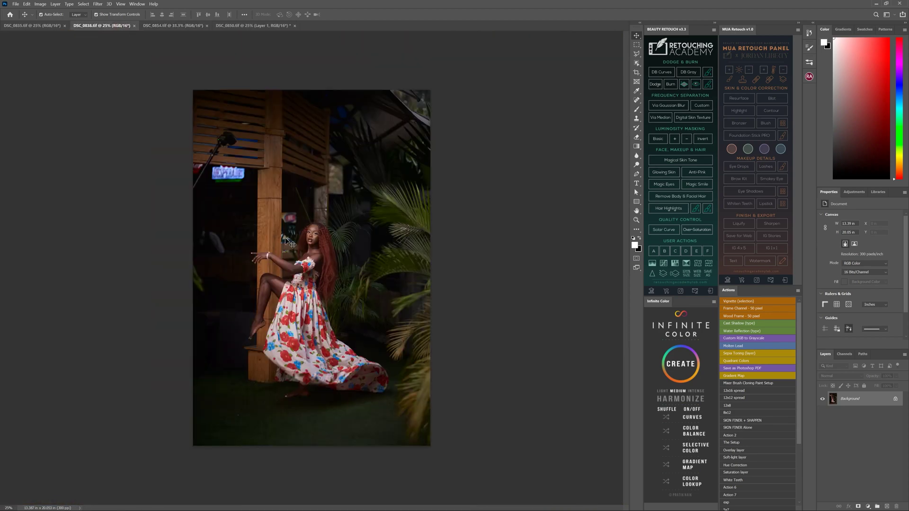
scroll(284, 235, up, 3)
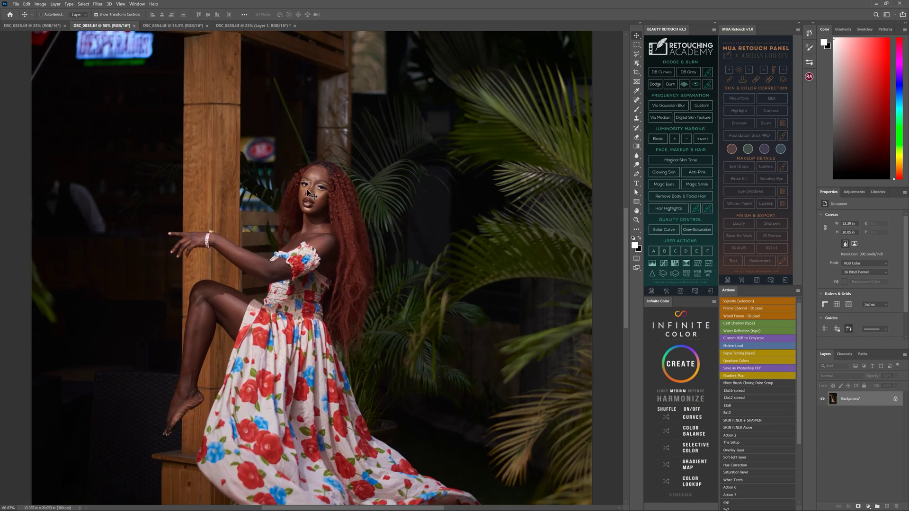
scroll(310, 194, down, 2)
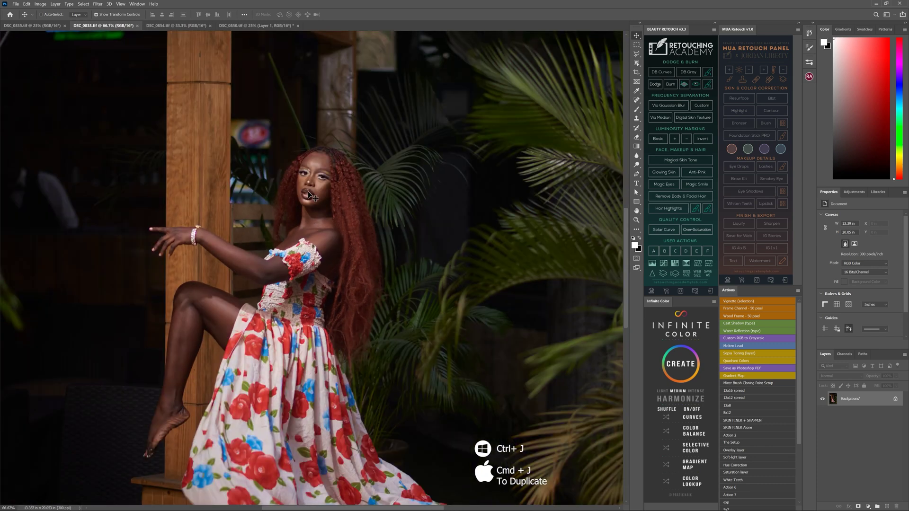
scroll(310, 195, down, 1)
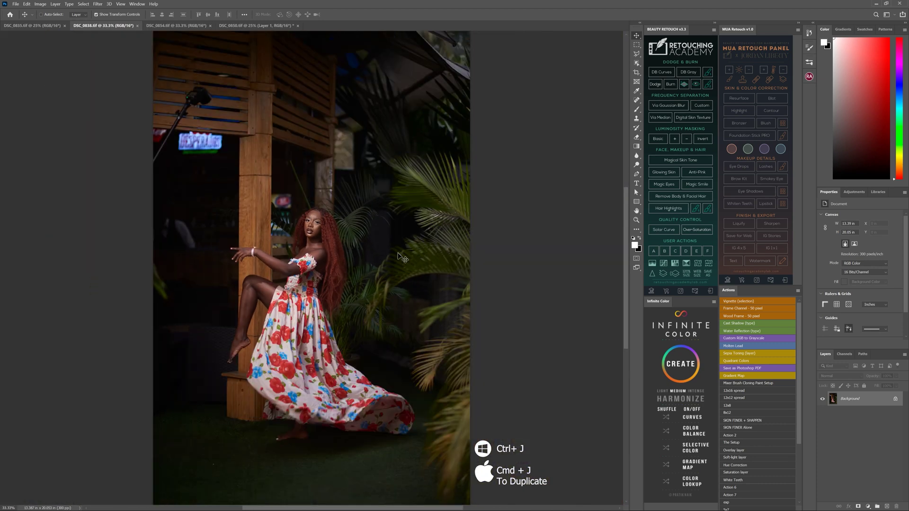
key(ctrl+j)
Reshape the model's hair and figure on the duplicate layer using Liquify's Forward Warp tool with a size 150 brush
key(shift+ctrl+x)
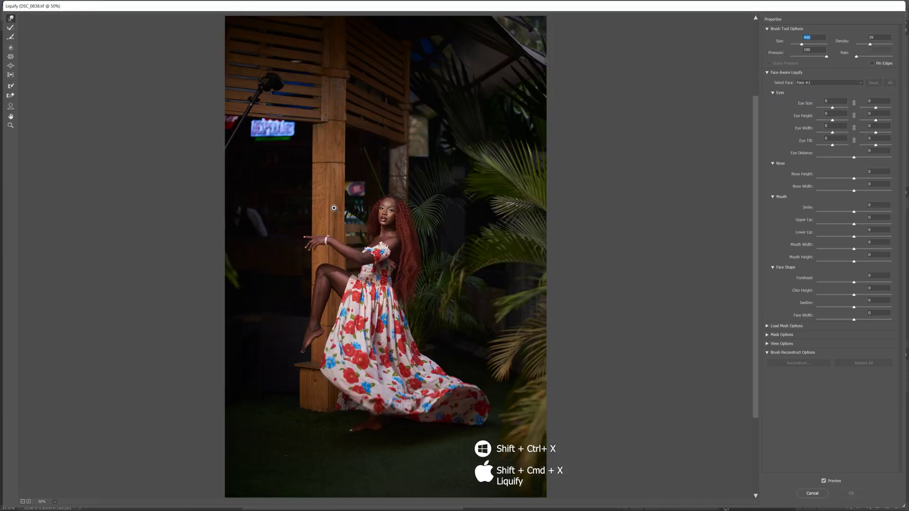
ctrl+click(403, 289)
ctrl+click(403, 289)
mouse_move(252, 252)
mouse_down()
mouse_move(247, 230)
mouse_move(258, 250)
mouse_move(256, 224)
mouse_move(262, 204)
mouse_move(266, 232)
mouse_move(271, 200)
mouse_move(257, 262)
mouse_move(274, 204)
mouse_up()
key(bracketright)
key(bracketright)
mouse_move(444, 299)
mouse_down()
mouse_move(448, 223)
mouse_move(431, 281)
mouse_up()
key(ctrl+0)
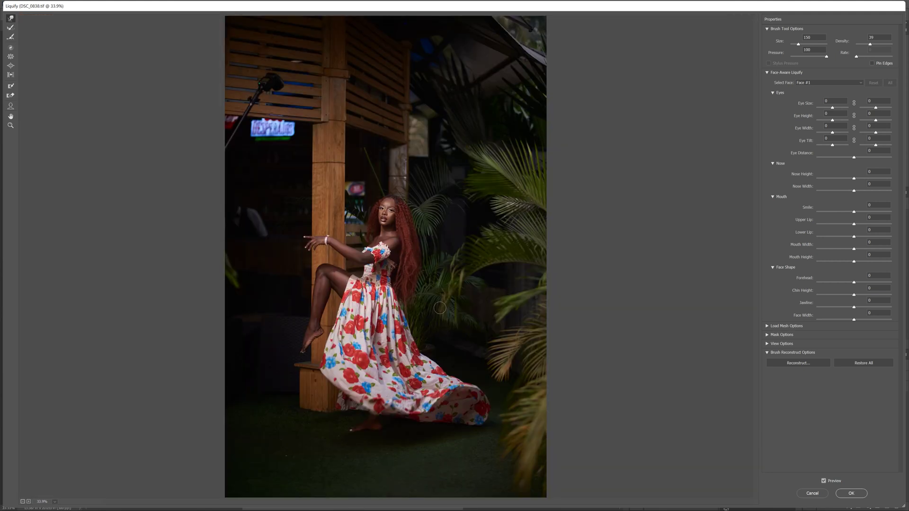
key(Return)
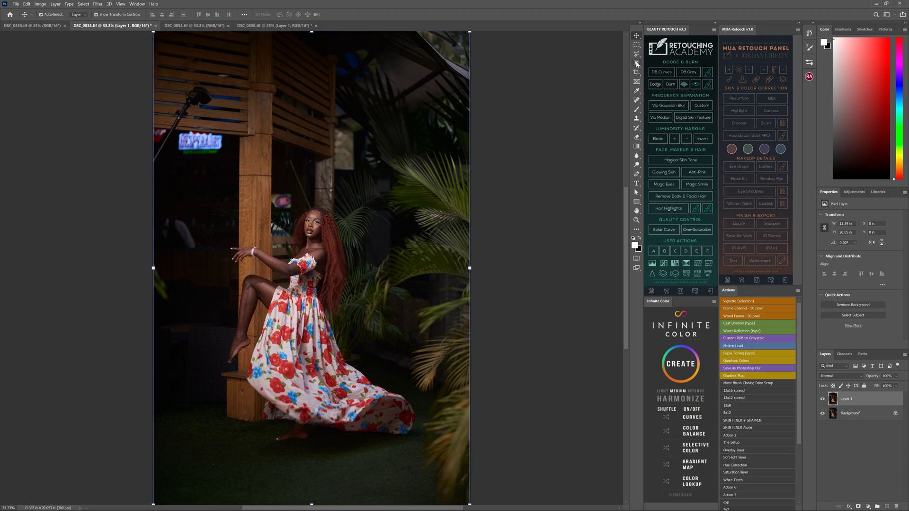
Lasso the flowing lower part of the dress and copy the selection onto its own layer
click(637, 53)
click(663, 52)
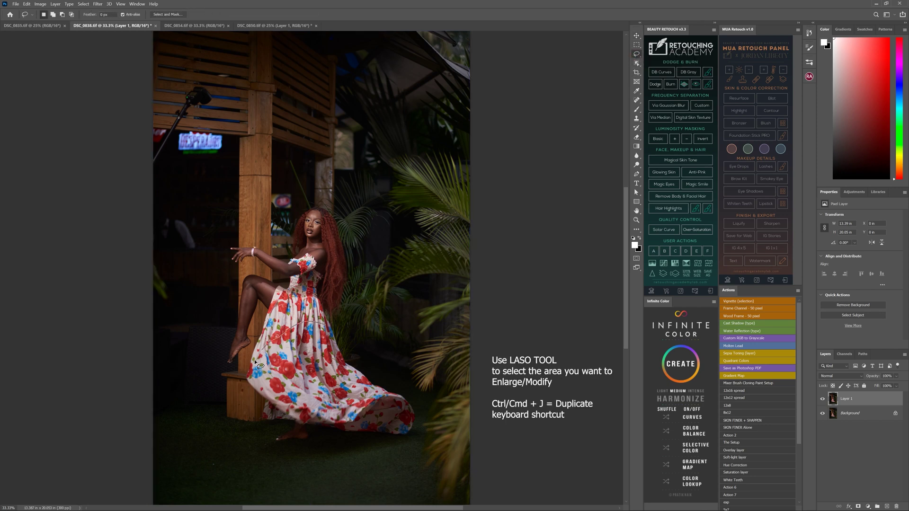
mouse_move(285, 416)
mouse_down()
mouse_move(310, 435)
mouse_move(392, 443)
mouse_up()
drag(415, 397, 322, 327)
key(ctrl+j)
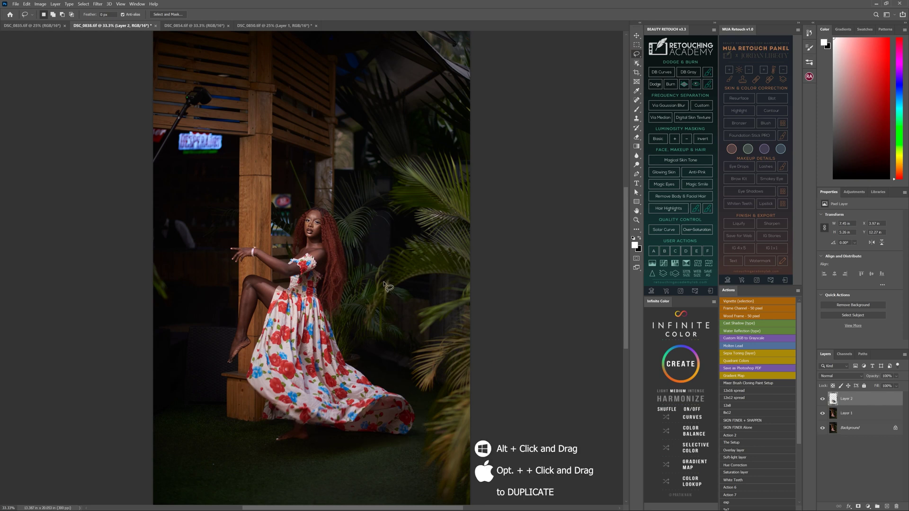
Move the dress piece down and duplicate it twice, spreading the copies rightward to form a longer, wider skirt
key(v)
mouse_move(360, 329)
mouse_down()
mouse_move(284, 437)
mouse_move(327, 425)
mouse_move(310, 412)
mouse_move(350, 408)
mouse_up()
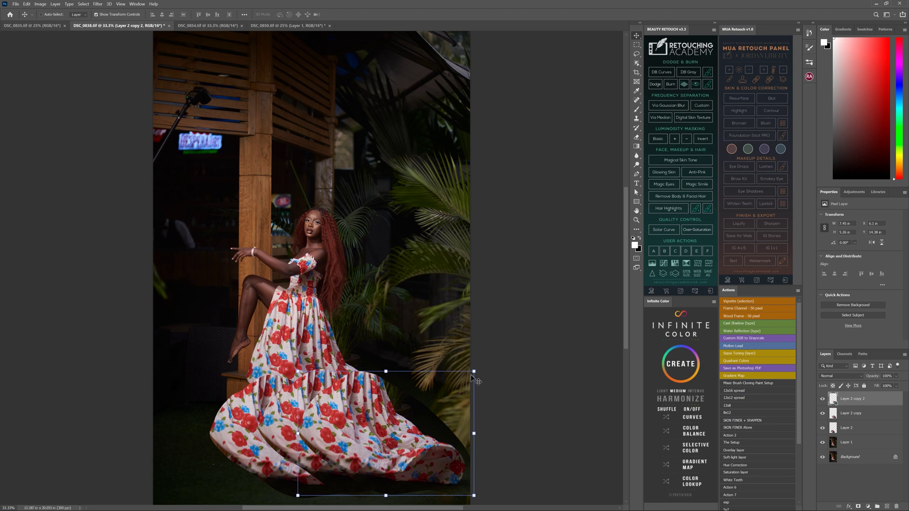
Distort the rightmost skirt copy so its train widens toward the photo's right edge, and nudge it into place
drag(474, 371, 439, 370)
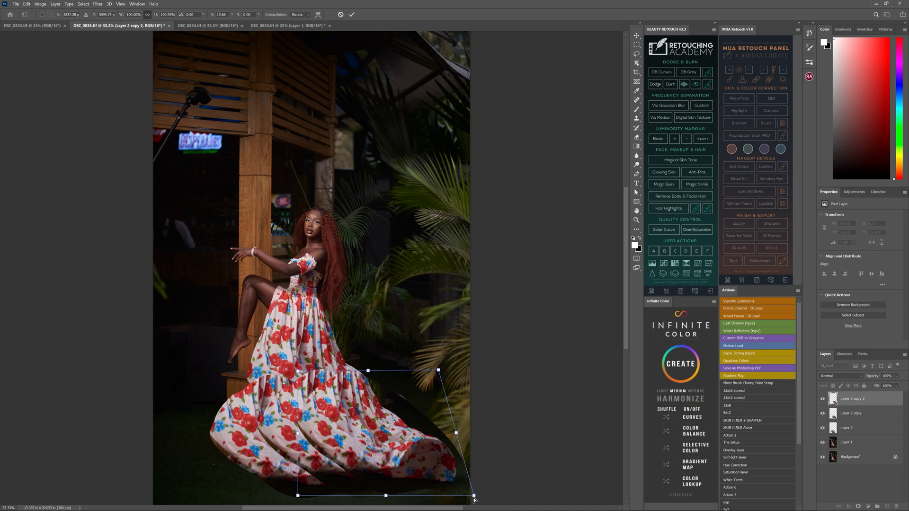
mouse_move(487, 500)
mouse_down()
mouse_move(497, 490)
mouse_move(506, 498)
mouse_move(489, 487)
mouse_up()
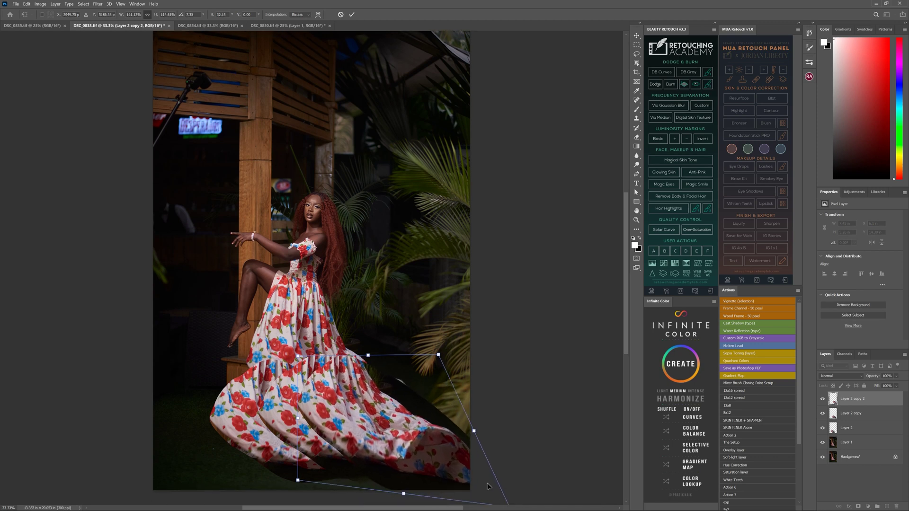
drag(293, 490, 272, 504)
key(Return)
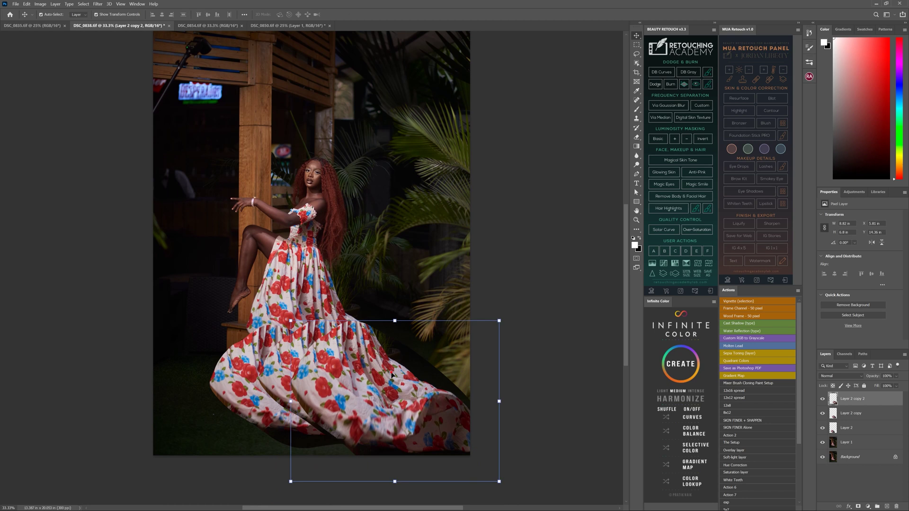
drag(391, 375, 388, 380)
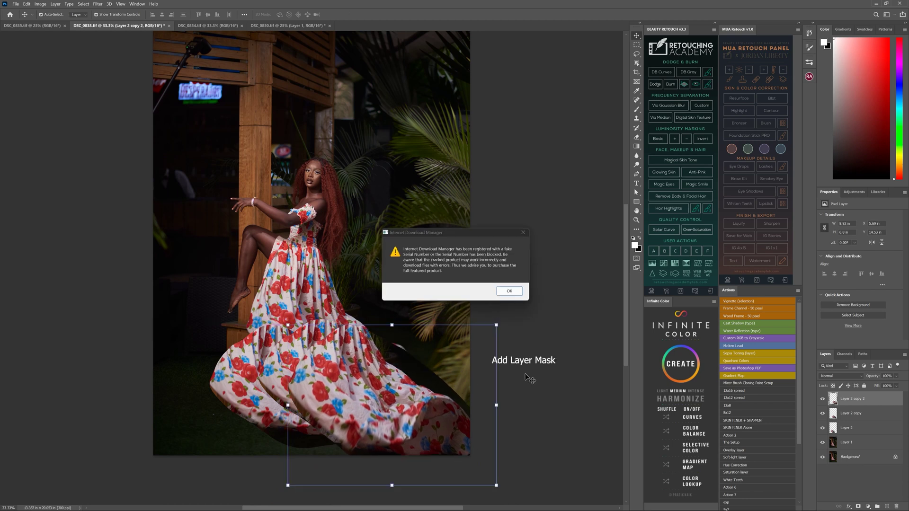
Dismiss the download manager warning and add layer masks to Layer 2 copy 2 and Layer 2
click(523, 232)
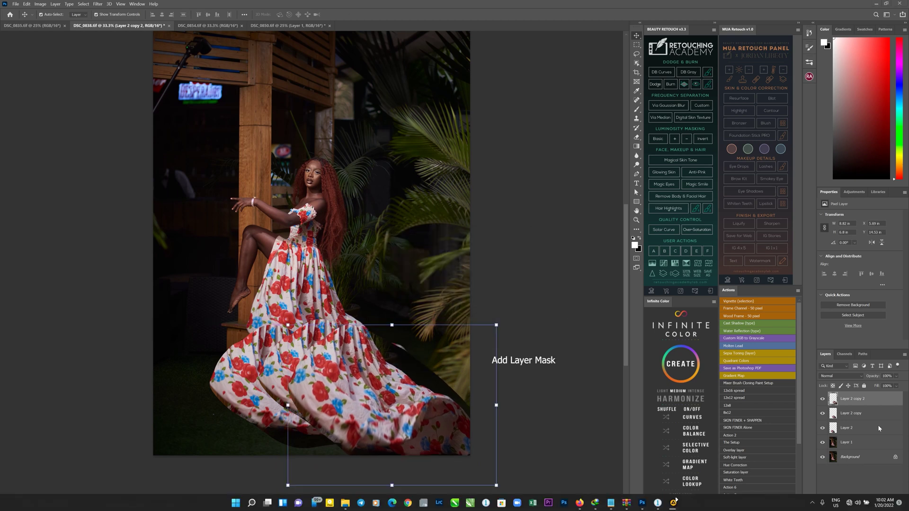
click(859, 506)
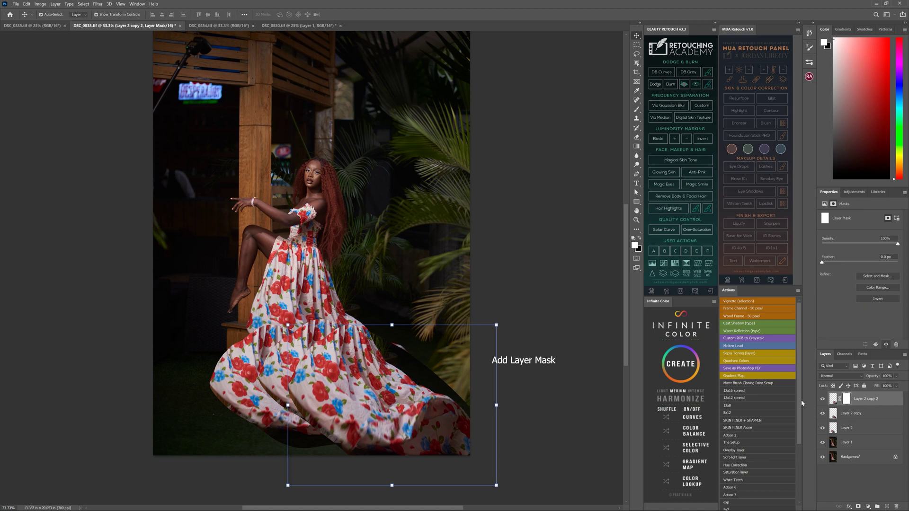
click(245, 364)
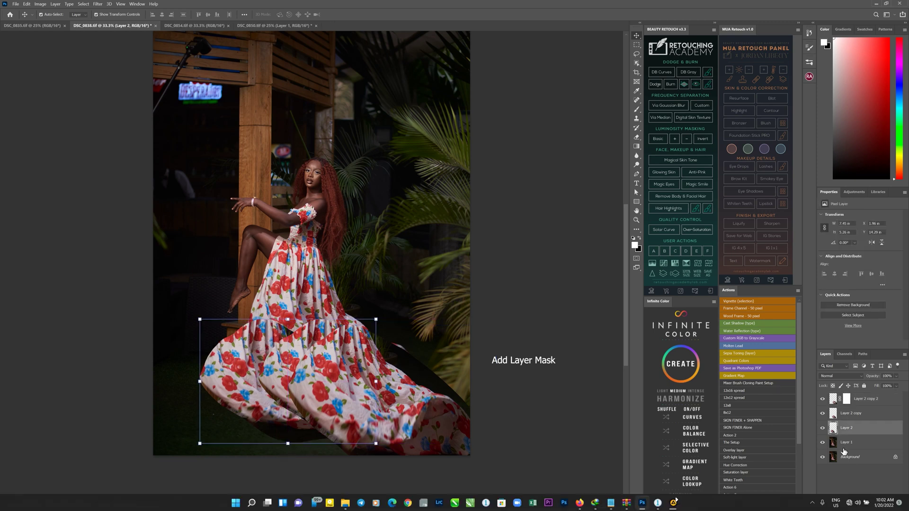
click(859, 507)
Paint Layer 2's mask with a large black brush at 18% flow to blend its upper edge into the original skirt
key(b)
key(bracketright)
key(bracketright)
key(bracketright)
key(bracketright)
key(bracketright)
key(bracketright)
key(bracketright)
key(bracketright)
key(bracketright)
key(bracketright)
key(bracketright)
key(bracketright)
key(bracketright)
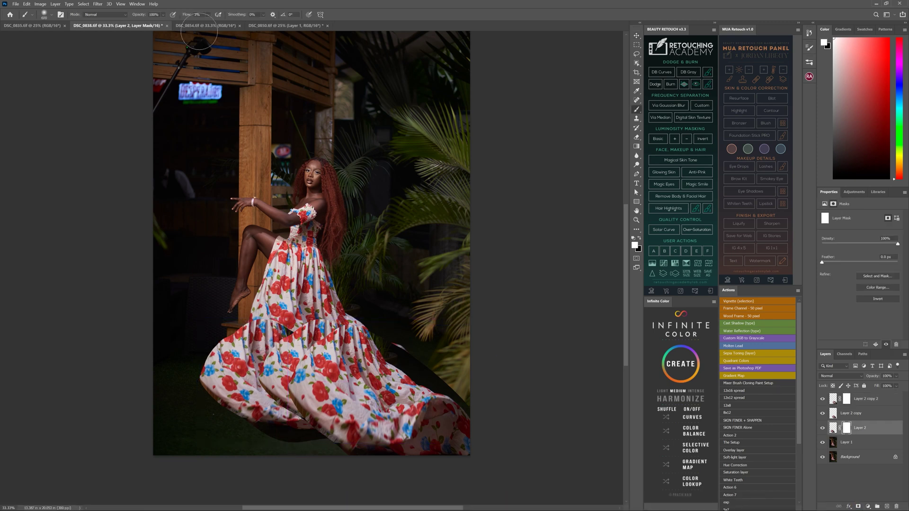
key(x)
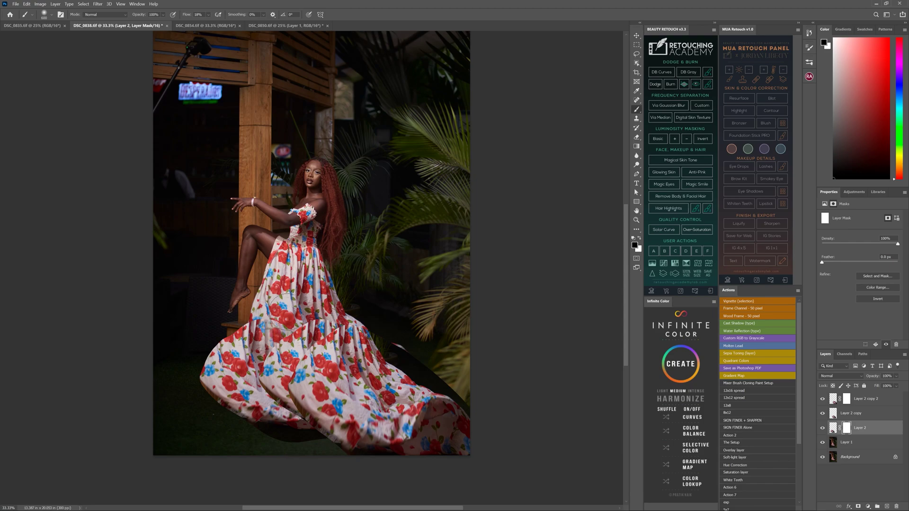
key(ctrl+plus)
key(ctrl+plus)
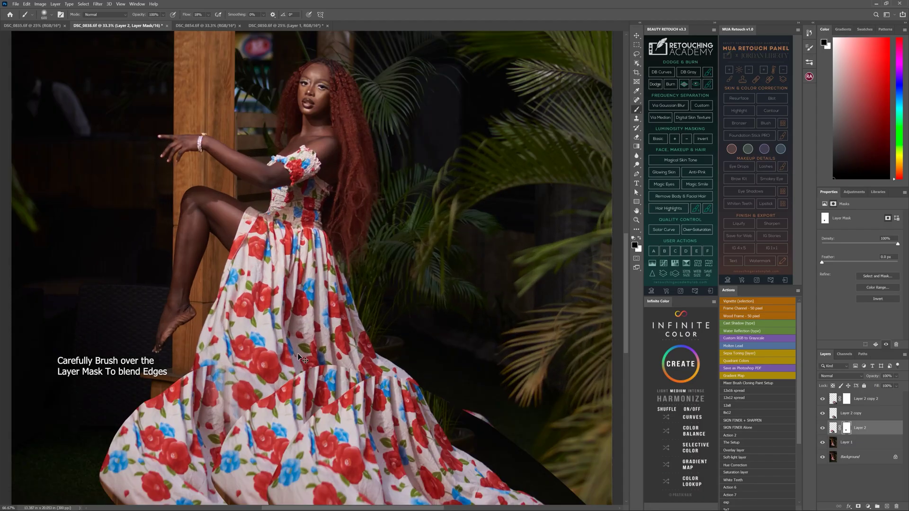
drag(283, 391, 347, 237)
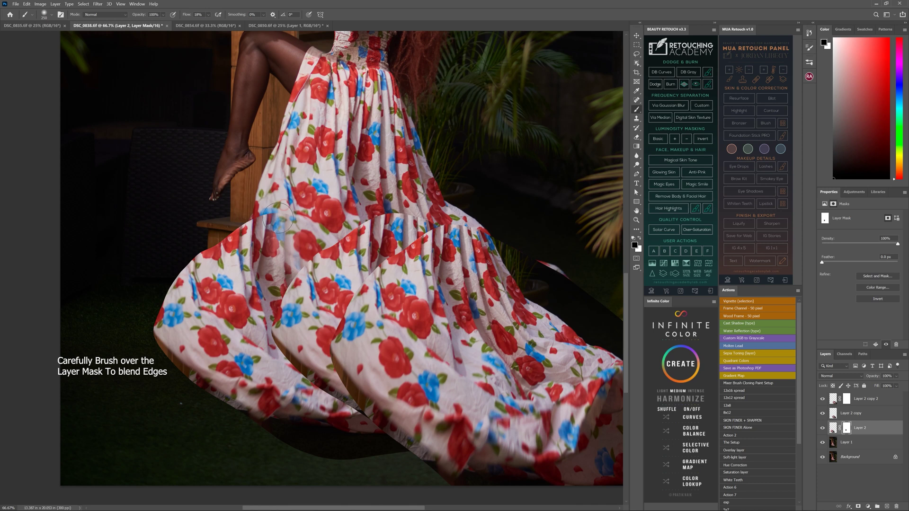
key(bracketright)
key(bracketright)
key(bracketright)
drag(270, 222, 276, 239)
click(280, 256)
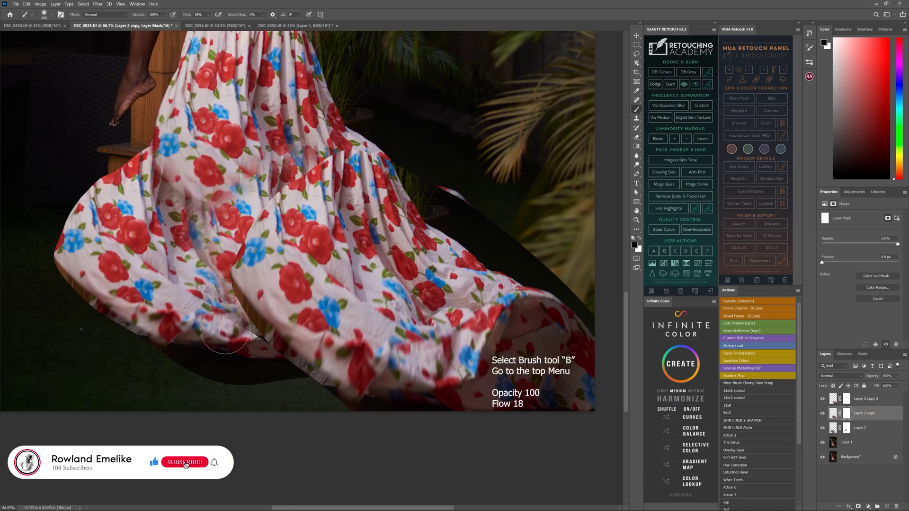
Brush black on Layer 2 copy's mask to blend its left edge into the neighbouring skirt folds
mouse_move(225, 329)
mouse_down()
mouse_move(193, 297)
mouse_move(185, 204)
mouse_up()
click(846, 428)
Blend the left edge of Layer 2 copy 2 on its mask, undoing the stroke beside the train
click(846, 399)
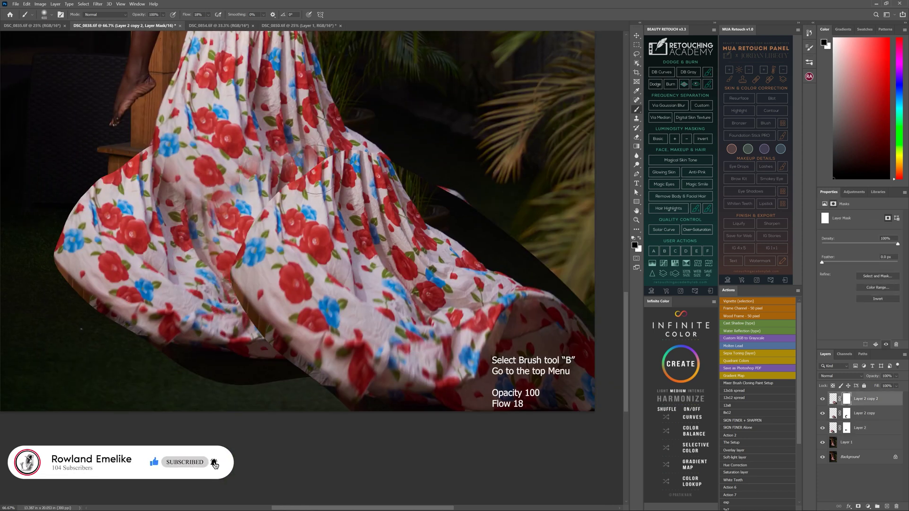
mouse_move(331, 172)
mouse_down()
mouse_move(276, 211)
mouse_move(254, 256)
mouse_up()
mouse_move(483, 211)
mouse_down()
mouse_move(401, 149)
mouse_move(415, 199)
mouse_move(463, 178)
mouse_up()
key(ctrl+z)
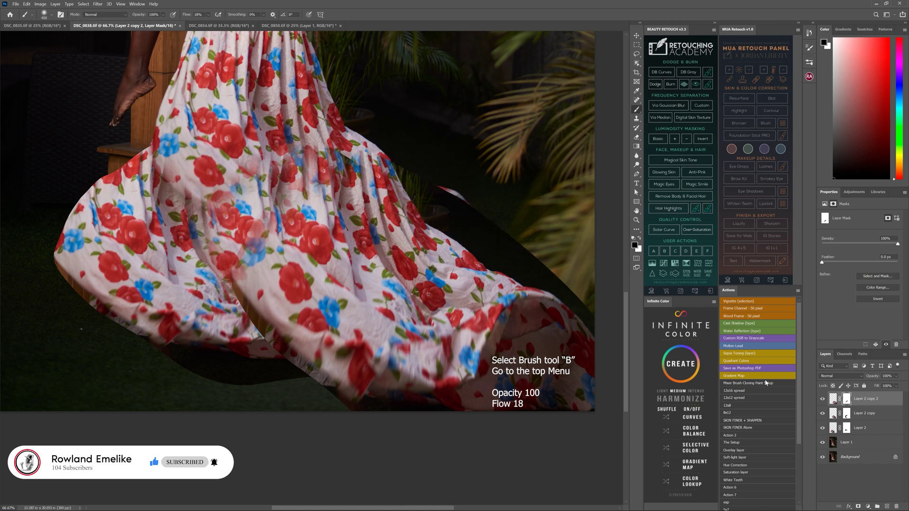
Hide Layer 2 copy 2 and mask out the leftover dark background around Layer 2 copy's hem
click(823, 399)
click(865, 414)
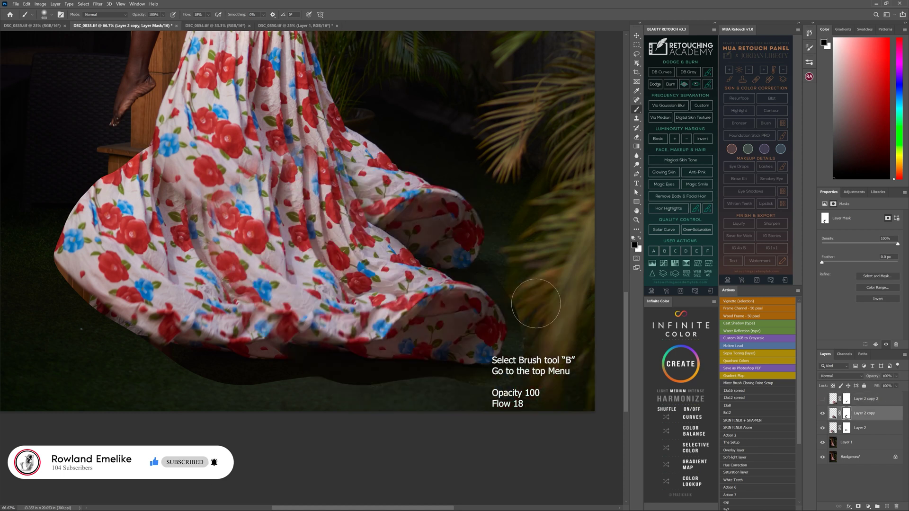
mouse_move(527, 397)
mouse_down()
mouse_move(353, 387)
mouse_move(383, 398)
mouse_up()
Mask out the leftover dark patch under Layer 2's hem, hiding Layer 2 copy only while brushing
click(847, 429)
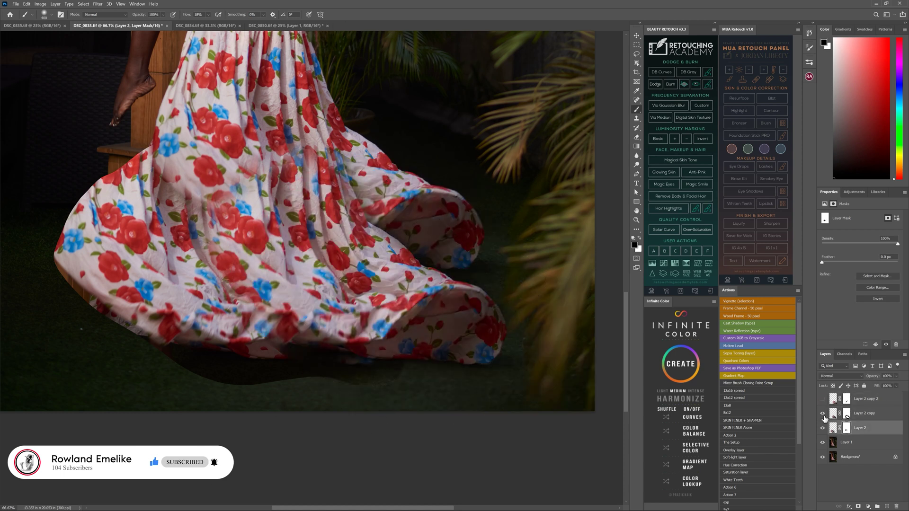
click(823, 413)
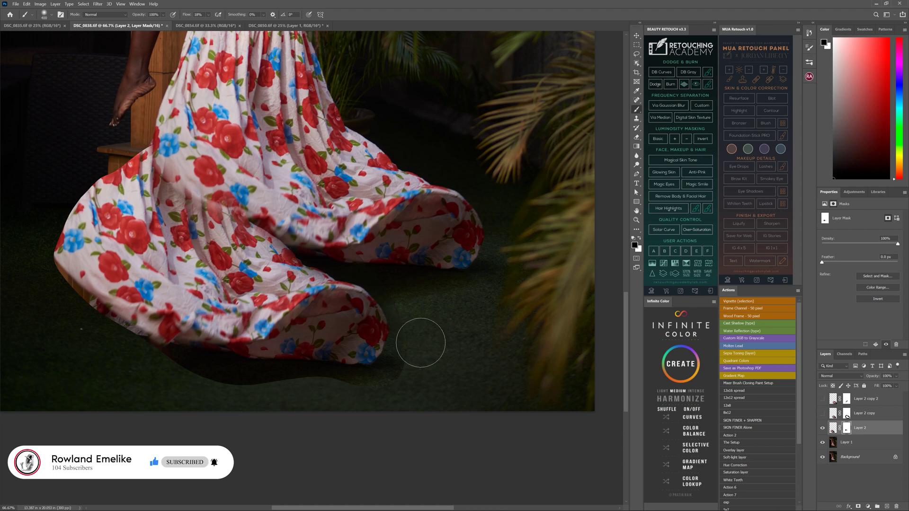
mouse_move(324, 393)
mouse_down()
mouse_move(193, 379)
mouse_move(198, 392)
mouse_up()
click(822, 413)
click(847, 414)
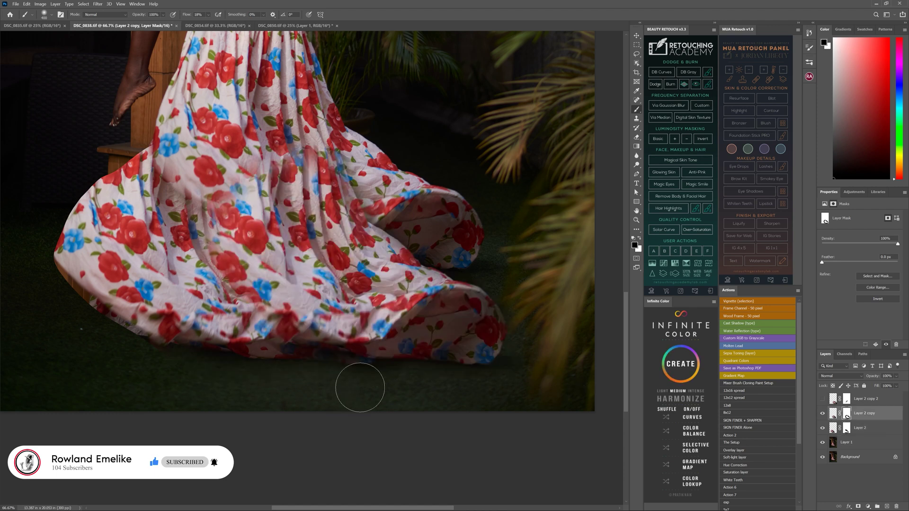
Delete Layer 2 copy 2 and stamp all visible layers into a new merged layer
key(ctrl+minus)
click(822, 399)
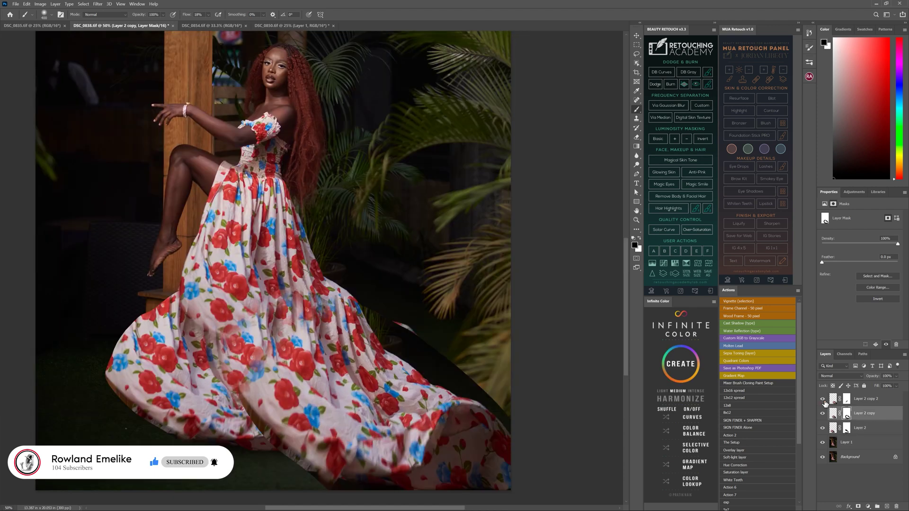
drag(853, 400, 896, 506)
key(ctrl+shift+alt+e)
Soften the left and lower edges of the extended skirt with the Blur tool at 100% strength
click(636, 156)
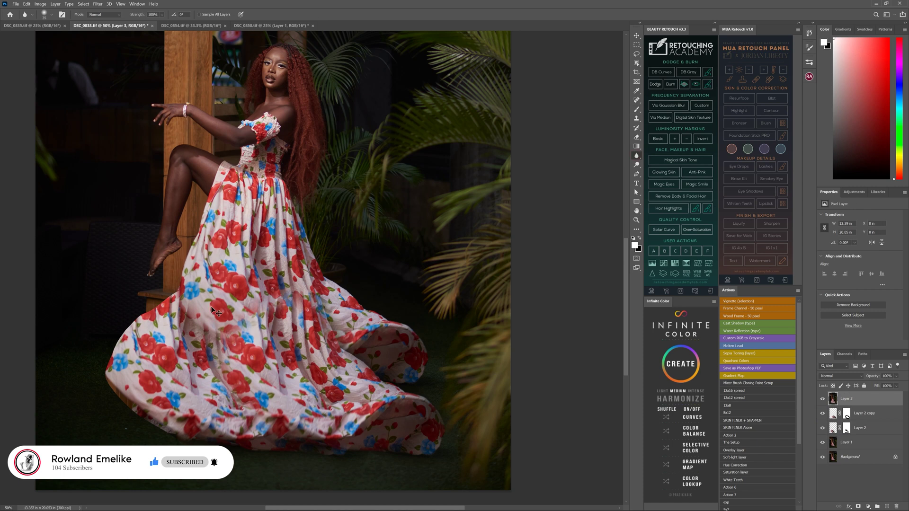
key(ctrl+1)
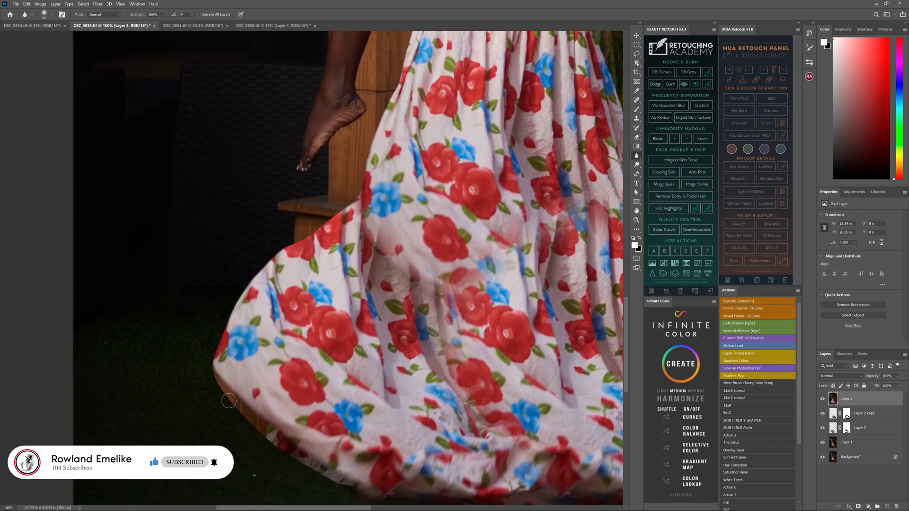
scroll(308, 330, down, 5)
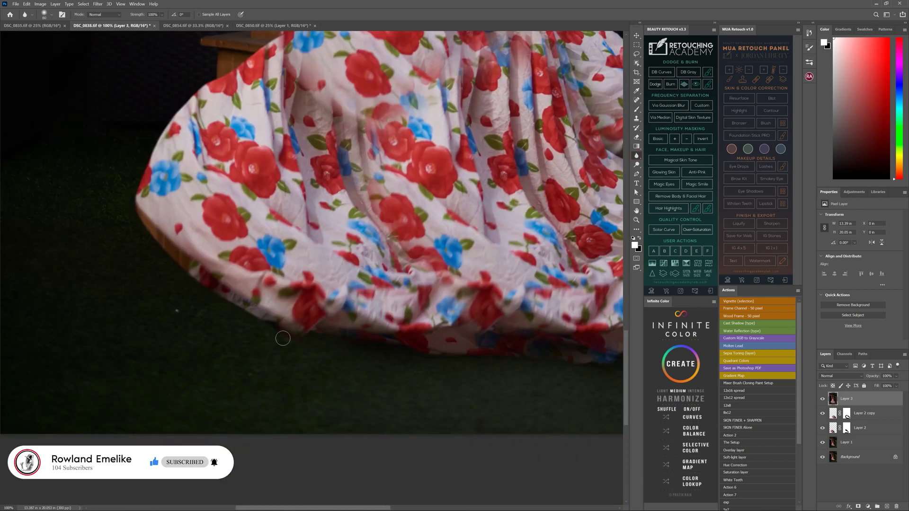
In Liquify, freeze-mask the model's foot and the wooden ledge beside it with a size 100 brush
key(ctrl+0)
key(ctrl+shift+x)
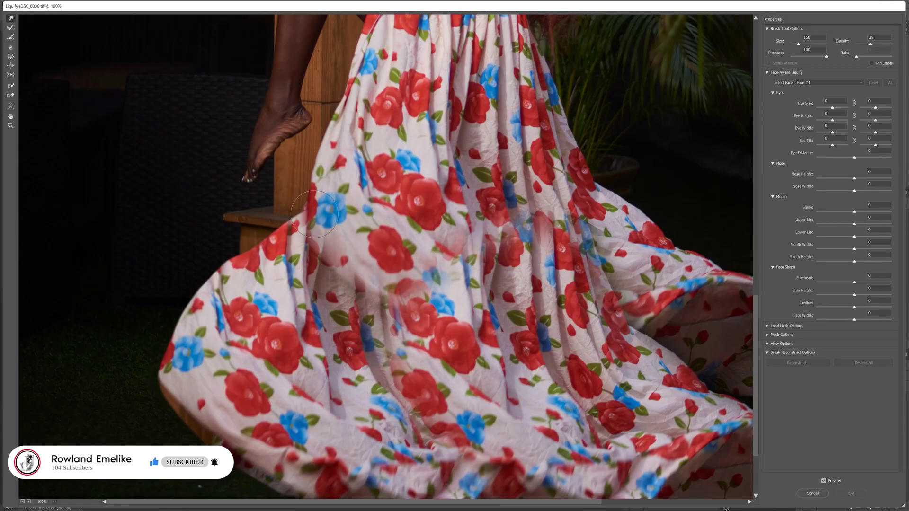
click(11, 86)
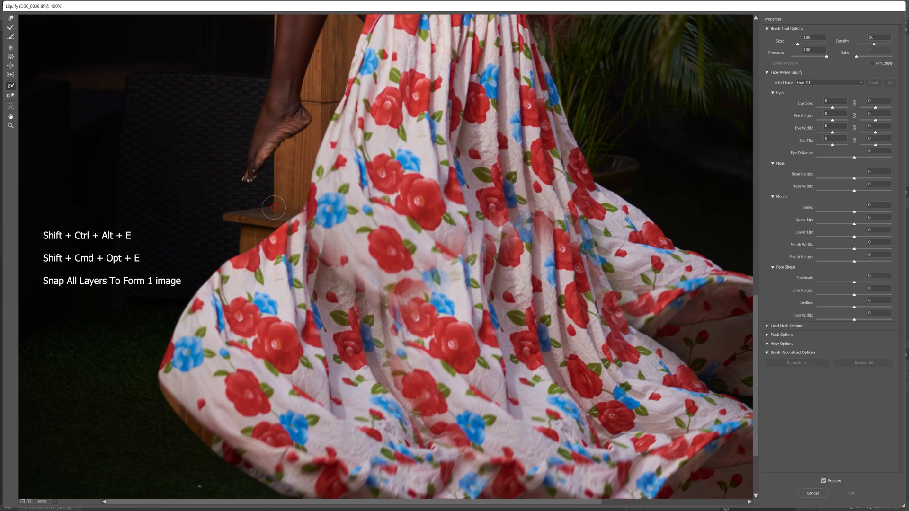
drag(274, 207, 277, 207)
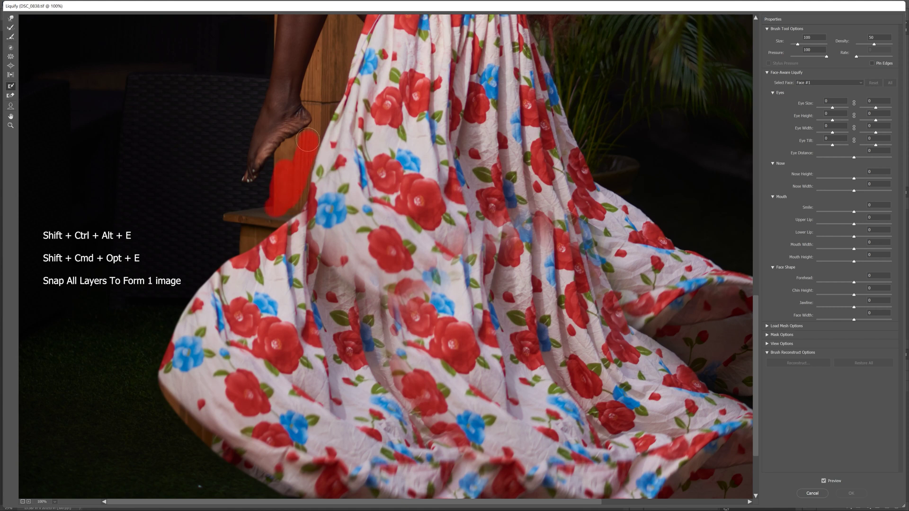
key(ctrl+z)
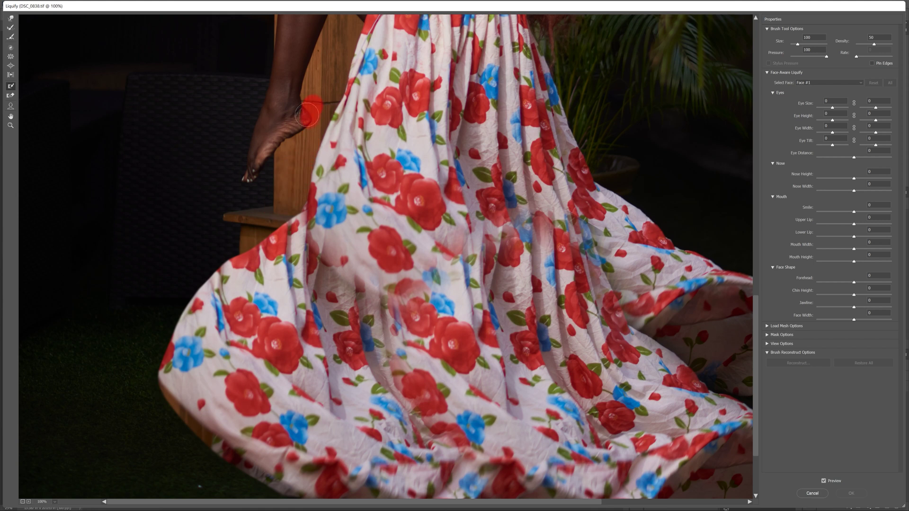
mouse_move(308, 114)
mouse_down()
mouse_move(285, 168)
mouse_move(284, 121)
mouse_move(277, 154)
mouse_move(285, 81)
mouse_move(227, 224)
mouse_move(237, 237)
mouse_move(245, 219)
mouse_move(257, 226)
mouse_move(271, 209)
mouse_move(276, 184)
mouse_up()
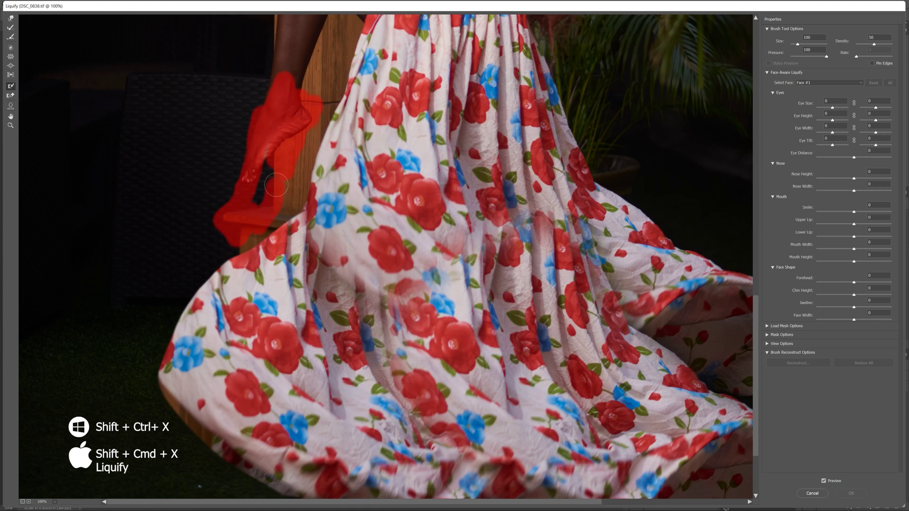
mouse_move(279, 150)
mouse_down()
mouse_move(271, 200)
mouse_move(287, 167)
mouse_move(277, 208)
mouse_move(260, 175)
mouse_up()
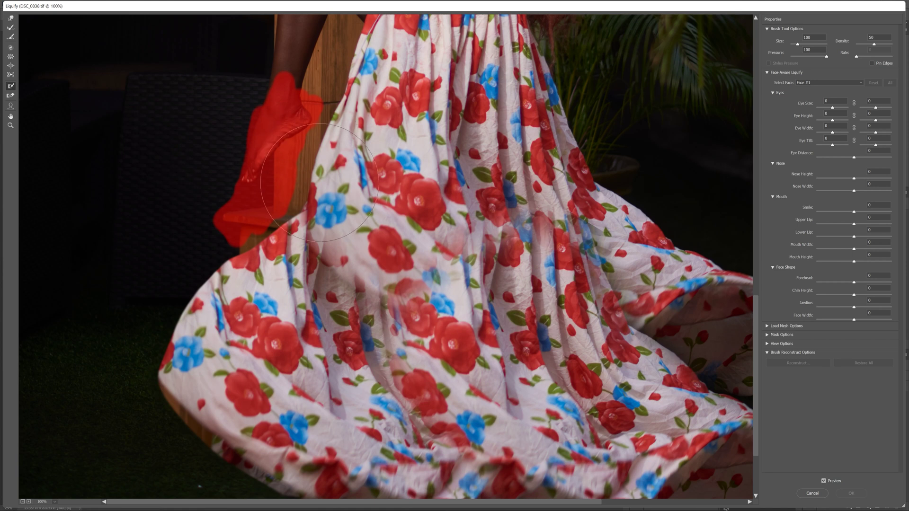
Push the skirt's upper left edge outward against the frozen area with a size 500 Forward Warp brush, and thaw the mask
key(w)
mouse_move(294, 217)
mouse_down()
mouse_move(284, 194)
mouse_move(322, 150)
mouse_move(344, 104)
mouse_move(303, 180)
mouse_move(305, 200)
mouse_move(320, 137)
mouse_move(239, 256)
mouse_move(223, 260)
mouse_up()
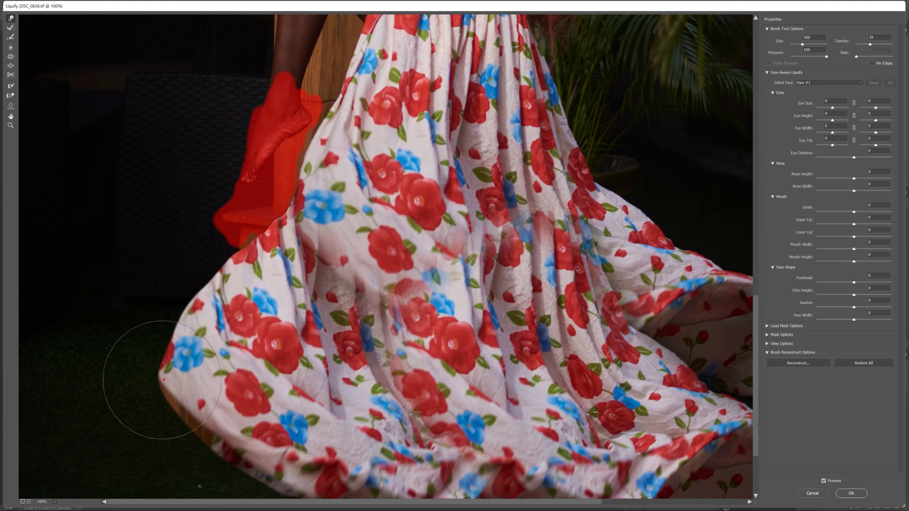
key(ctrl+minus)
key(ctrl+minus)
key(ctrl+minus)
click(11, 95)
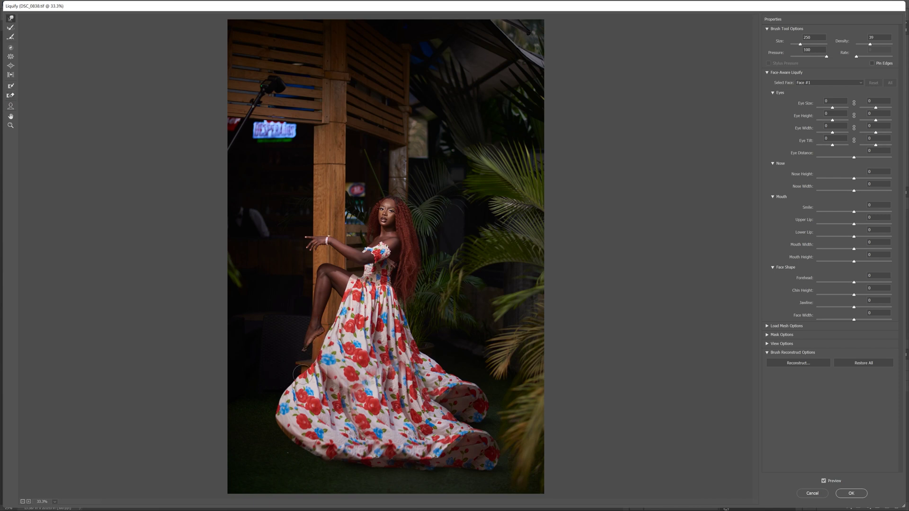
Widen the skirt's lower left edge and pull its bottom hem downward with the Forward Warp brush at size 1000
key(p)
key(p)
key(bracketright)
key(bracketright)
key(bracketright)
key(bracketright)
key(bracketright)
key(bracketright)
key(bracketright)
key(bracketright)
key(bracketright)
key(bracketright)
drag(296, 436, 284, 447)
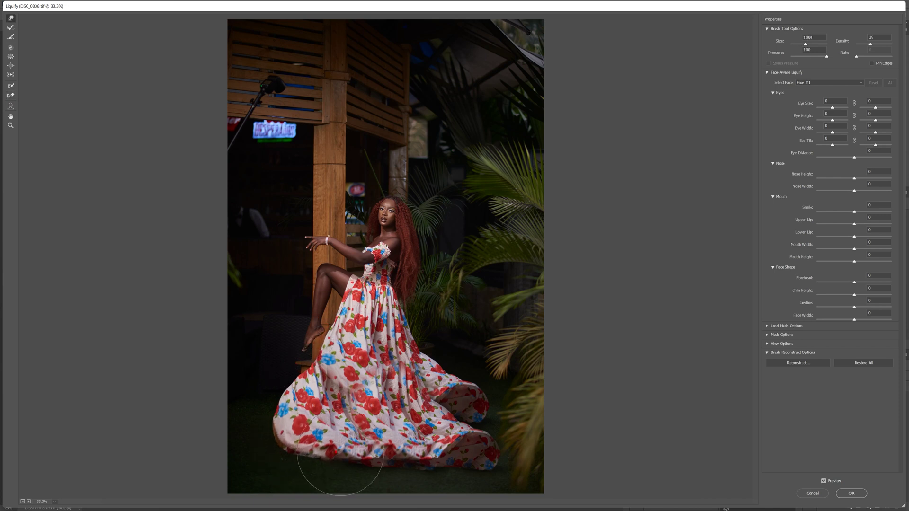
mouse_move(340, 452)
mouse_down()
mouse_move(364, 468)
mouse_move(425, 450)
mouse_move(459, 457)
mouse_up()
Stretch the skirt's right folds and trailing right edge outward with Forward Warp
key(bracketright)
mouse_move(440, 349)
mouse_down()
mouse_move(471, 377)
mouse_move(469, 395)
mouse_move(458, 359)
mouse_move(440, 348)
mouse_move(492, 395)
mouse_up()
mouse_move(432, 326)
mouse_down()
mouse_move(456, 349)
mouse_move(496, 416)
mouse_move(449, 414)
mouse_move(426, 374)
mouse_move(436, 402)
mouse_up()
drag(419, 360, 415, 360)
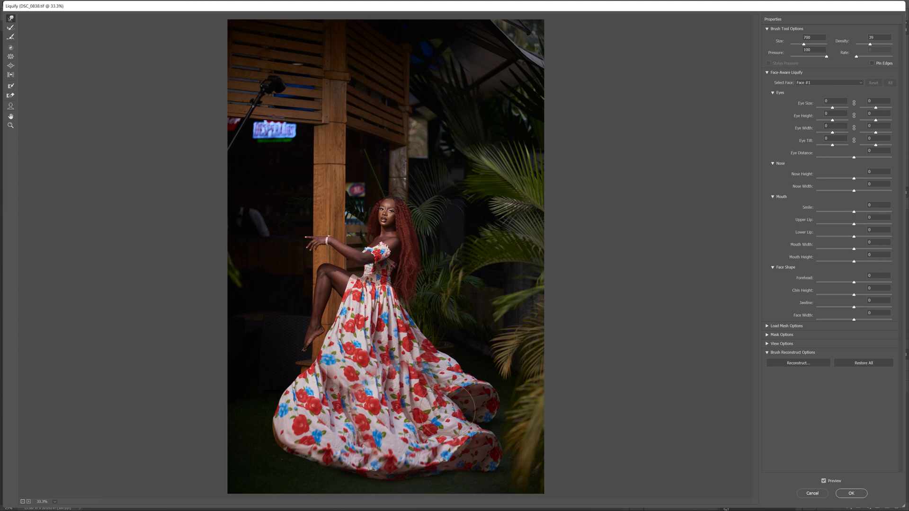
key(bracketright)
key(bracketright)
drag(472, 409, 497, 408)
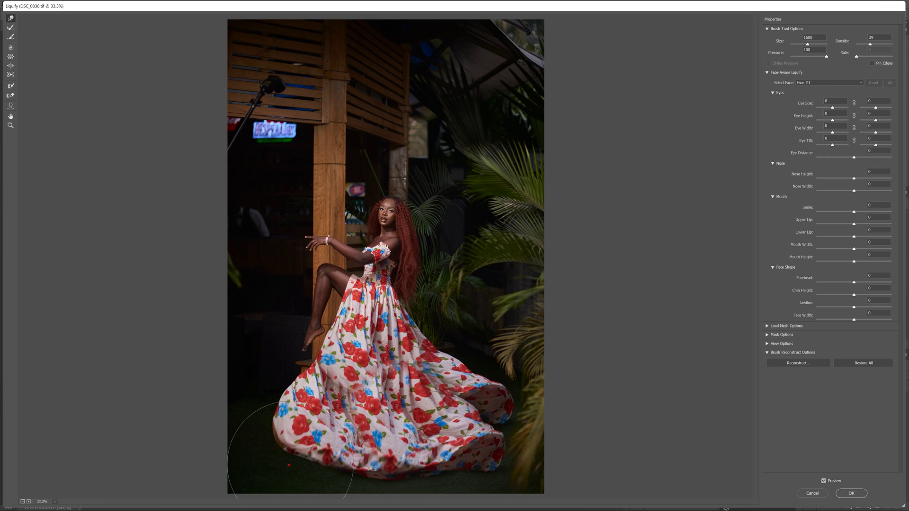
Push the skirt's lower left side and bottom hem outward with a size 1600 Forward Warp brush, and apply Liquify
key(bracketright)
key(bracketright)
key(bracketright)
key(bracketright)
key(bracketright)
key(bracketright)
key(bracketright)
key(bracketright)
key(bracketright)
mouse_move(301, 475)
mouse_down()
mouse_move(307, 486)
mouse_move(286, 462)
mouse_up()
drag(439, 481, 438, 490)
key(Return)
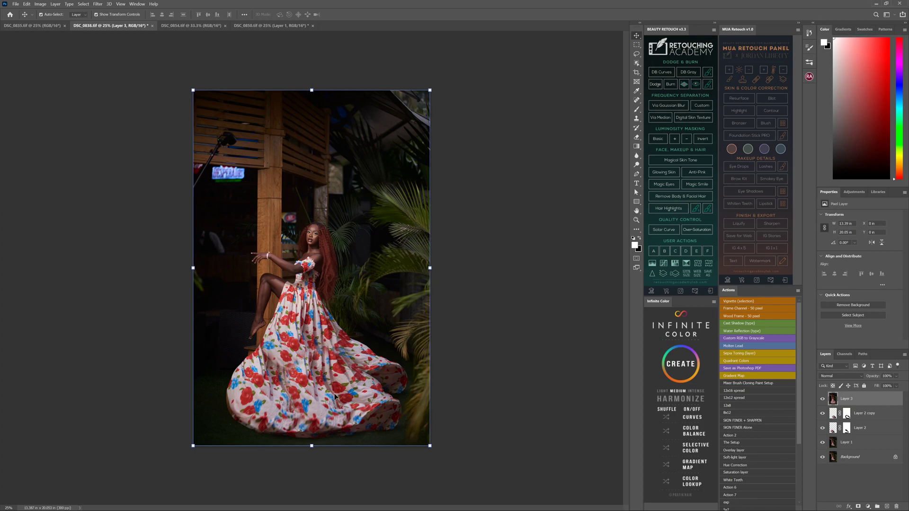
Create a new layer for cleaning up the studio light and set the Clone Stamp to sample Current & Below
key(ctrl+plus)
key(ctrl+plus)
drag(204, 96, 379, 341)
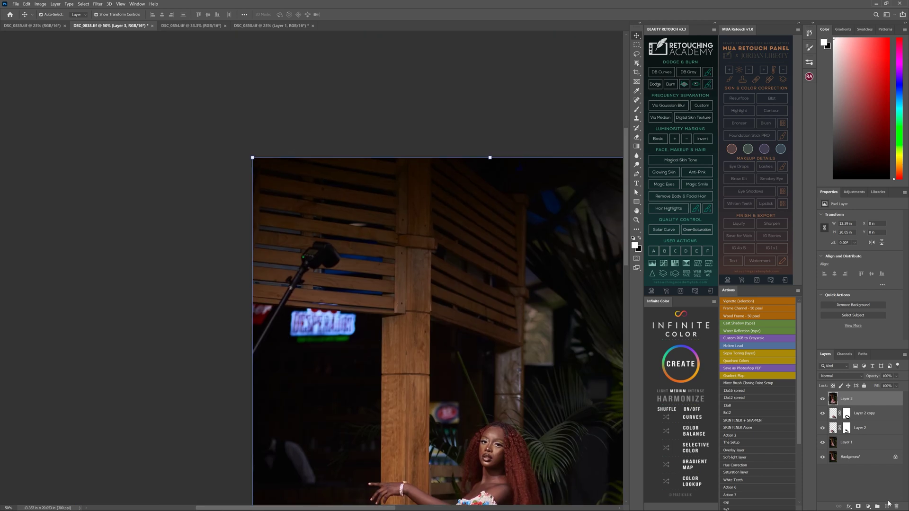
click(887, 507)
key(s)
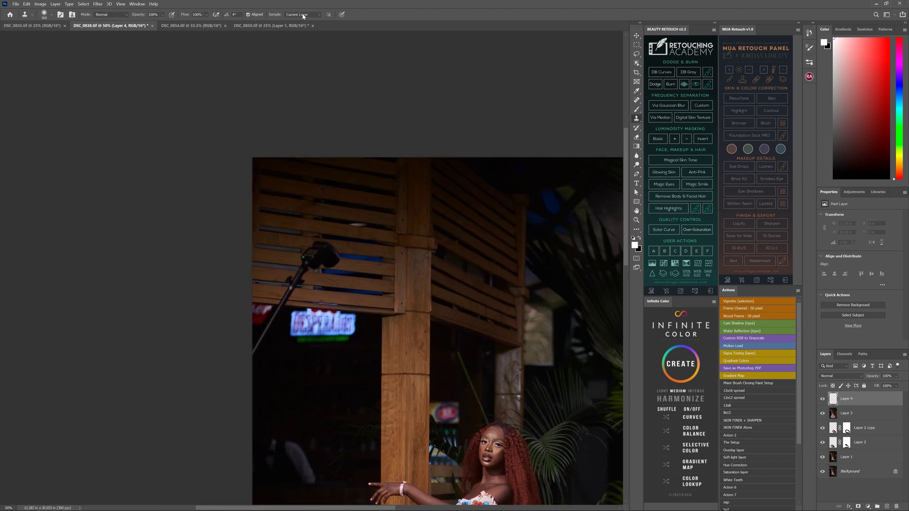
click(302, 14)
click(299, 23)
key(ctrl+plus)
key(ctrl+plus)
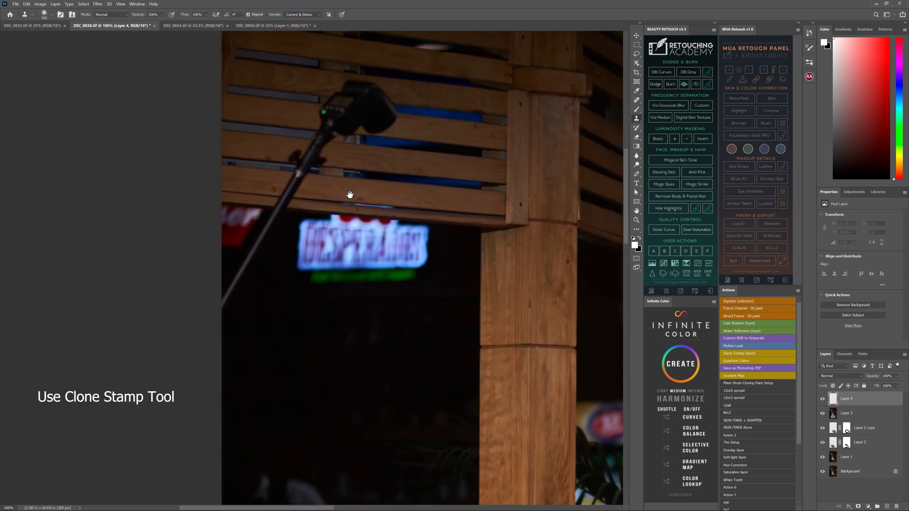
Clone wooden slats over the studio light's head with a smaller brush
key(bracketleft)
key(bracketleft)
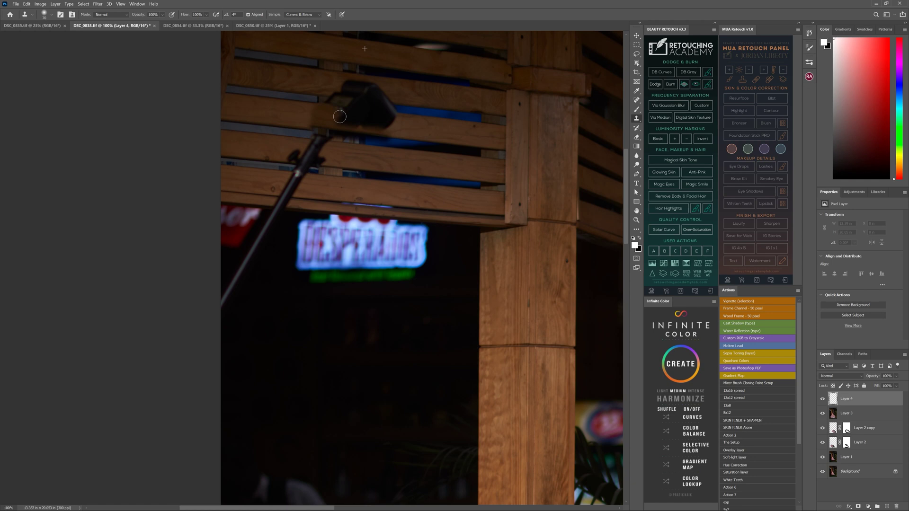
mouse_move(339, 117)
mouse_down()
mouse_move(398, 121)
mouse_move(372, 121)
mouse_up()
mouse_move(390, 118)
mouse_down()
mouse_move(328, 102)
mouse_move(335, 106)
mouse_move(328, 116)
mouse_move(342, 119)
mouse_move(317, 126)
mouse_move(328, 138)
mouse_move(316, 139)
mouse_move(345, 139)
mouse_move(337, 101)
mouse_move(351, 97)
mouse_move(347, 91)
mouse_move(382, 90)
mouse_move(371, 99)
mouse_move(388, 106)
mouse_up()
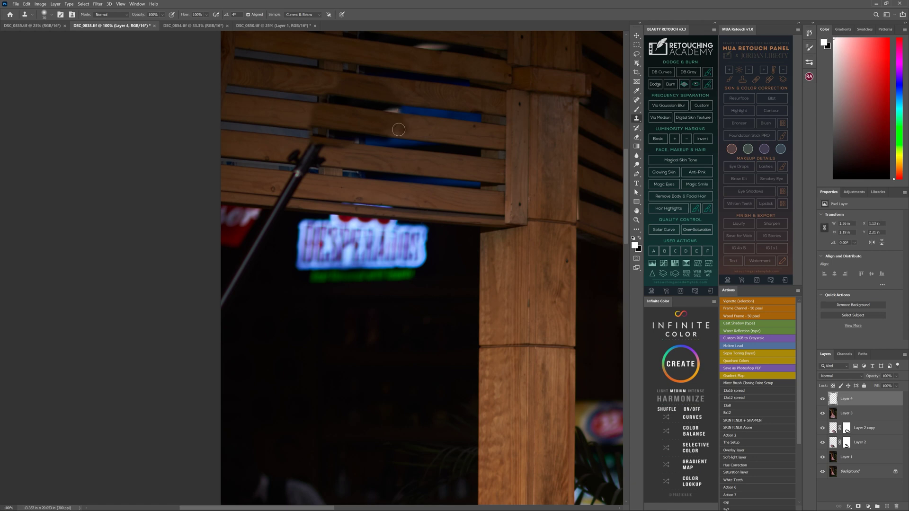
Distort the cloned patch's right corners to line up with the slats, and merge it with Layer 3
key(v)
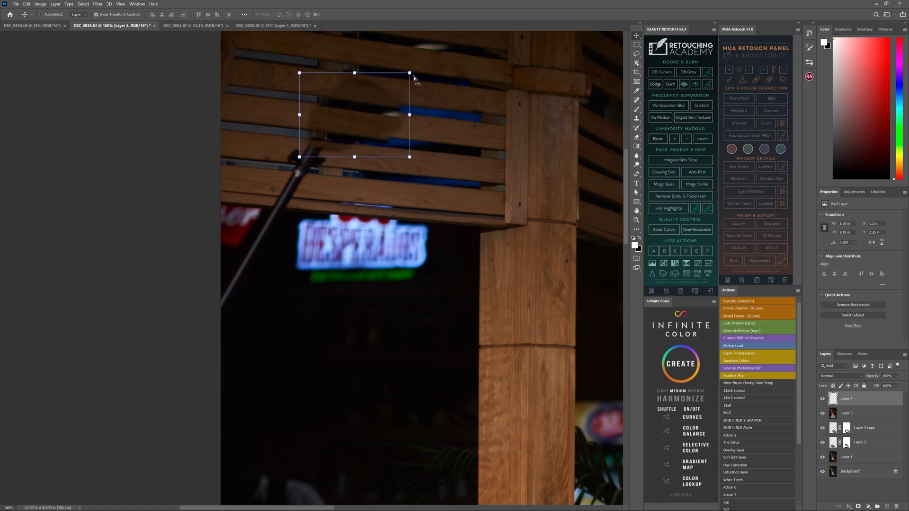
drag(412, 73, 410, 64)
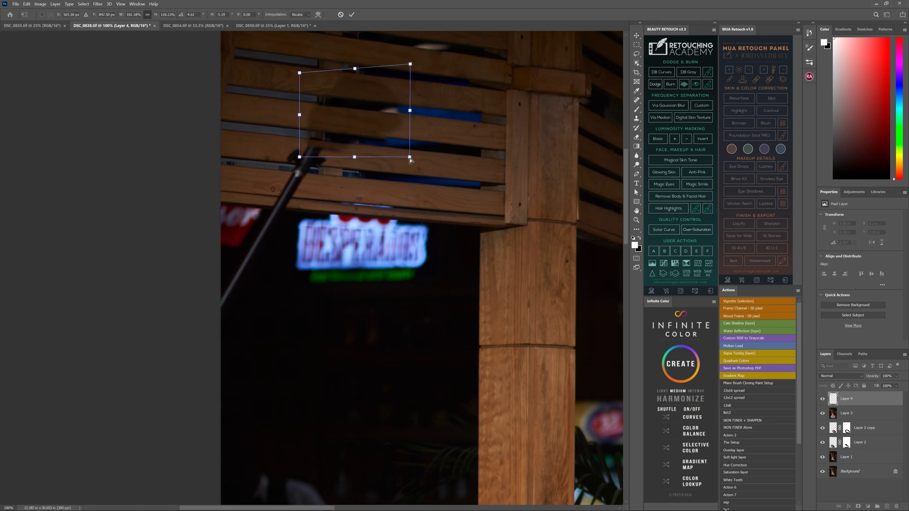
drag(409, 158, 412, 155)
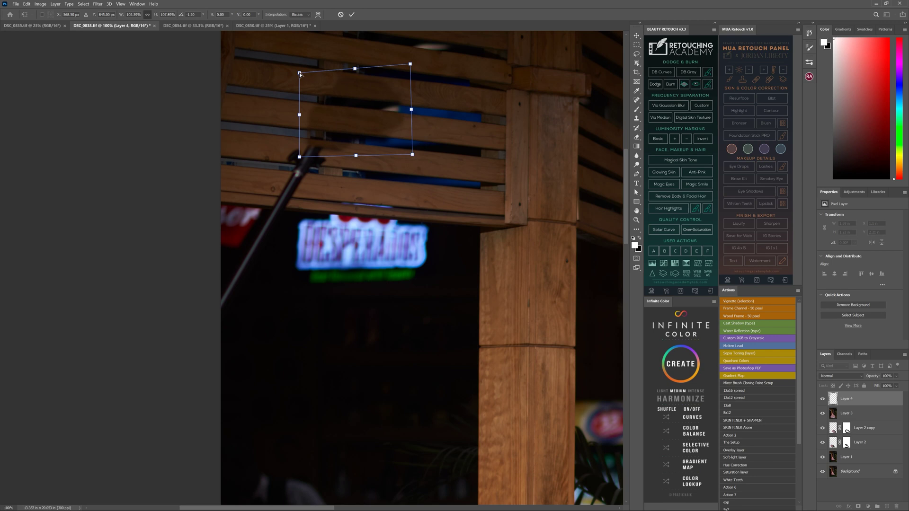
key(Return)
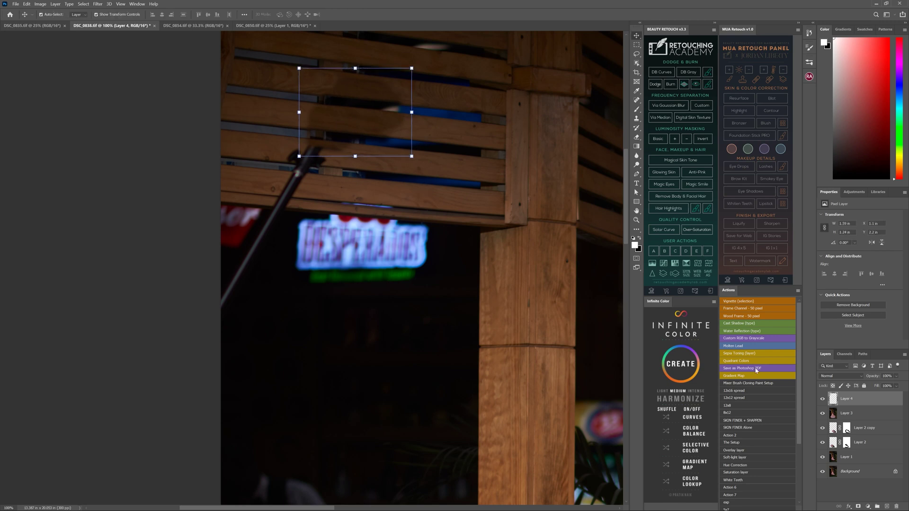
shift+click(853, 416)
key(ctrl+e)
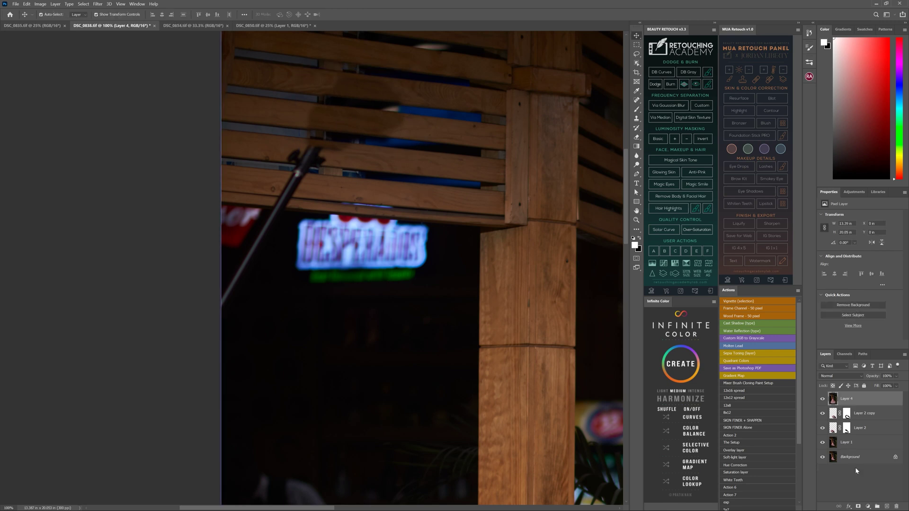
On a new layer, clone plank texture over the light stand's pole where it crosses the lower slats
click(887, 507)
key(s)
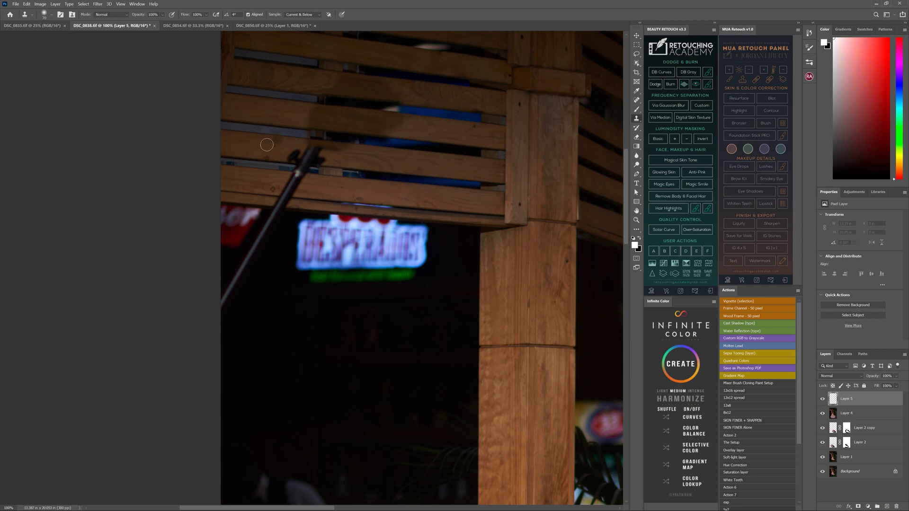
click(322, 201)
alt+click(328, 202)
mouse_move(300, 200)
mouse_down()
mouse_move(284, 199)
mouse_move(279, 210)
mouse_move(301, 182)
mouse_up()
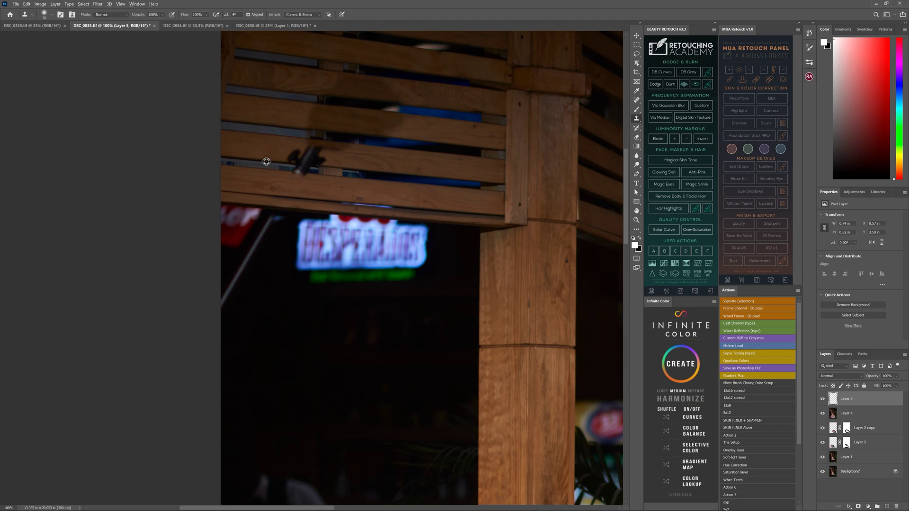
Clone slat texture over the stand's remaining bracket and the dark smudges on the planks above it
alt+click(266, 163)
mouse_move(289, 164)
mouse_down()
mouse_move(320, 149)
mouse_move(301, 160)
mouse_up()
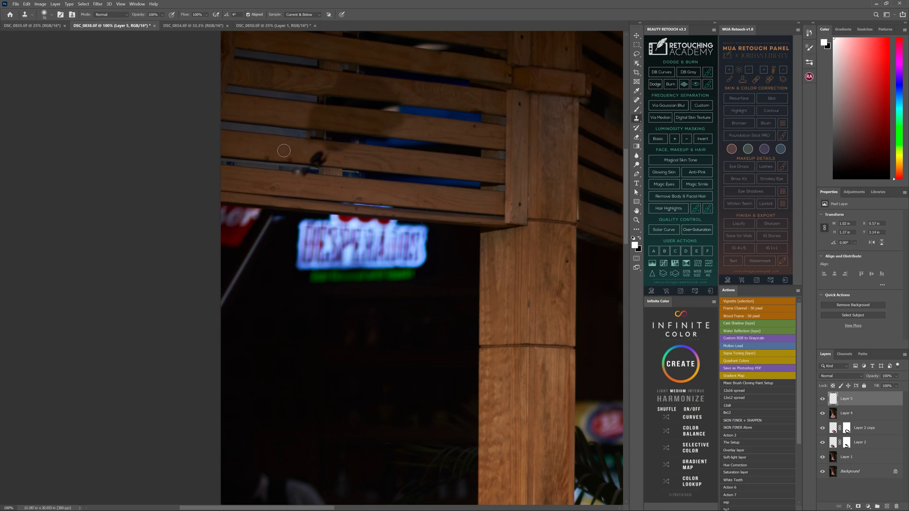
alt+click(275, 162)
click(270, 160)
alt+click(249, 159)
mouse_move(304, 164)
mouse_down()
mouse_move(339, 153)
mouse_move(331, 152)
mouse_up()
mouse_move(432, 130)
mouse_down()
mouse_move(365, 122)
mouse_move(441, 133)
mouse_move(317, 114)
mouse_move(399, 130)
mouse_move(327, 121)
mouse_up()
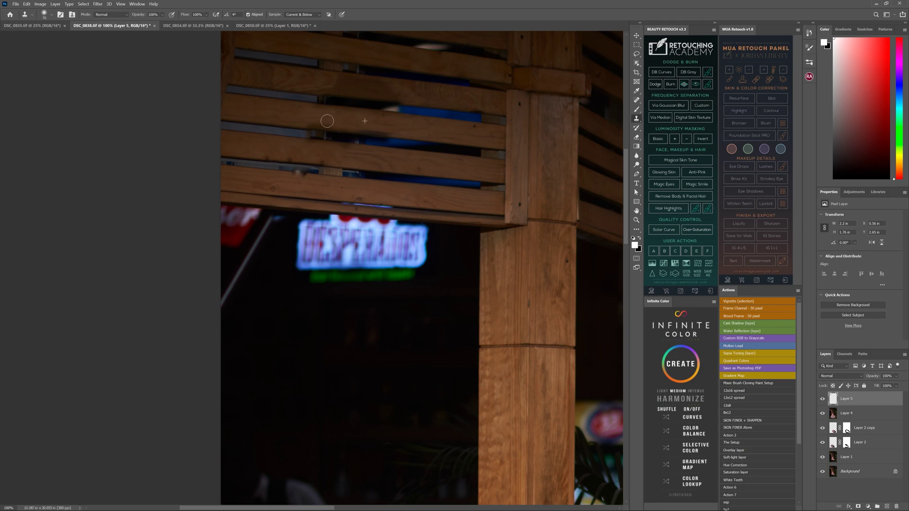
mouse_move(395, 95)
mouse_down()
mouse_move(375, 85)
mouse_move(435, 102)
mouse_up()
key(ctrl+z)
key(ctrl+z)
Clone over the uneven slat edges where the light head was, and merge Layer 5 with Layer 4
click(390, 92)
mouse_move(405, 105)
mouse_down()
mouse_move(363, 95)
mouse_move(386, 92)
mouse_move(333, 91)
mouse_move(362, 93)
mouse_up()
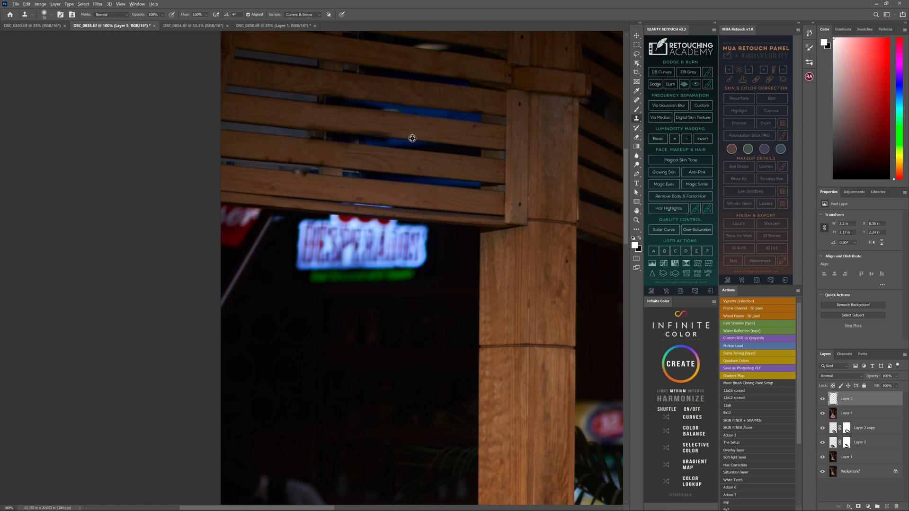
drag(384, 135, 360, 129)
key(ctrl+minus)
key(ctrl+minus)
shift+click(846, 419)
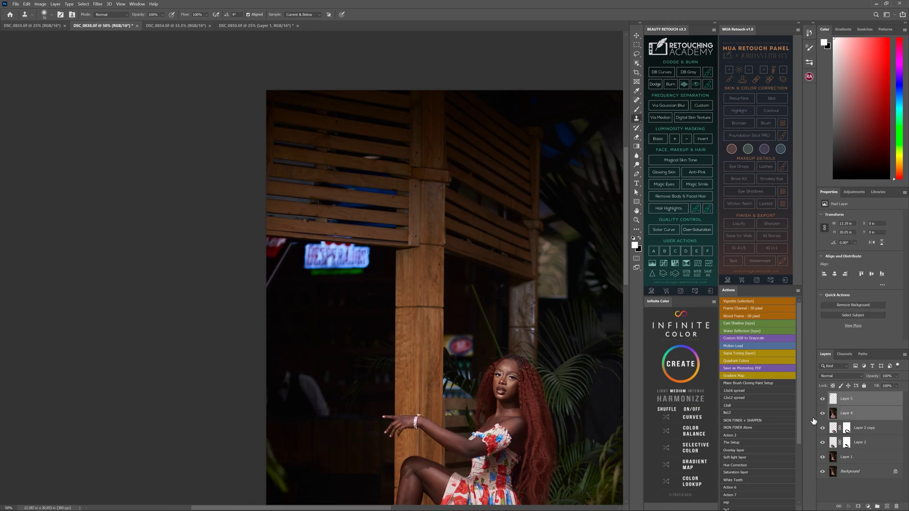
key(ctrl+e)
Remove the leftover light stand pole beside the neon sign with the Content-Aware Spot Healing Brush
click(637, 100)
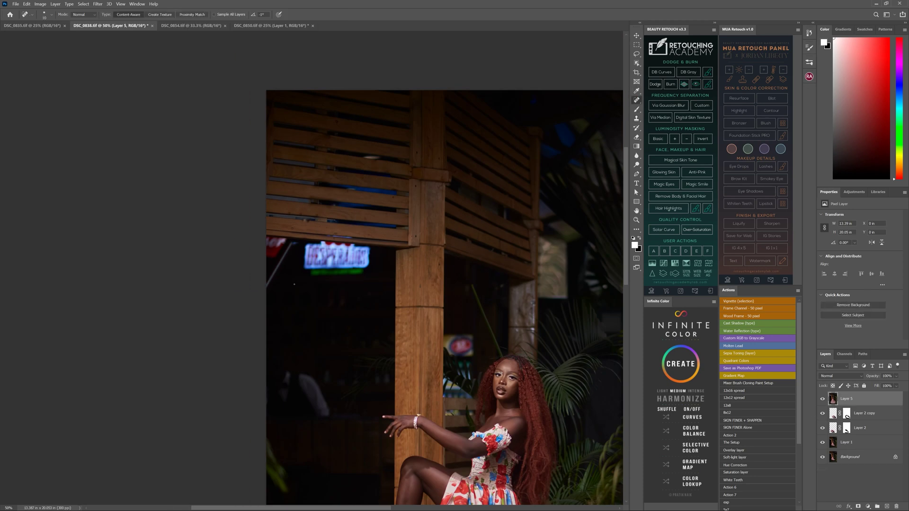
key(bracketright)
key(bracketright)
key(bracketright)
key(bracketright)
key(bracketright)
key(bracketright)
key(bracketright)
key(bracketright)
key(bracketright)
key(bracketright)
key(bracketright)
mouse_move(269, 287)
mouse_down()
mouse_move(289, 250)
mouse_move(267, 283)
mouse_up()
Heal the bright canopy edge in the photo's upper right corner with a much larger Spot Healing Brush
key(ctrl+minus)
key(ctrl+minus)
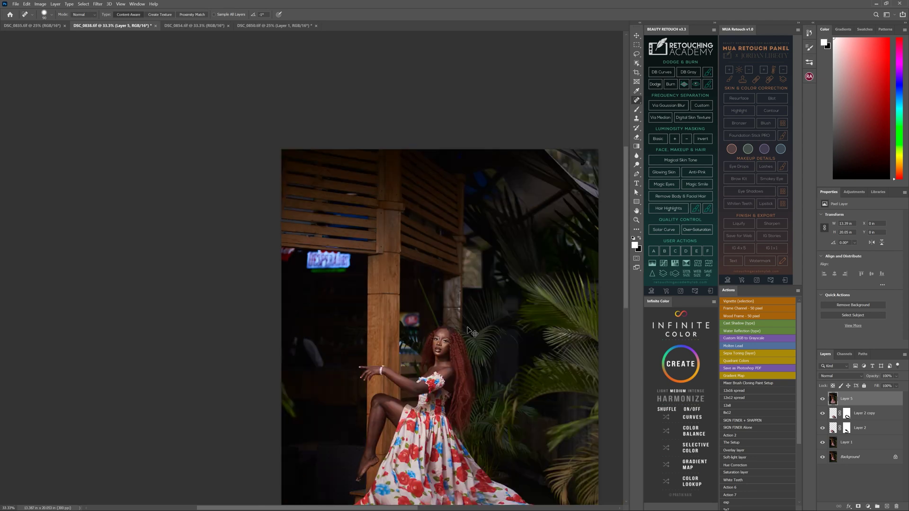
key(bracketright)
key(bracketright)
key(bracketright)
key(bracketright)
key(bracketright)
key(bracketright)
key(bracketright)
key(bracketright)
click(415, 101)
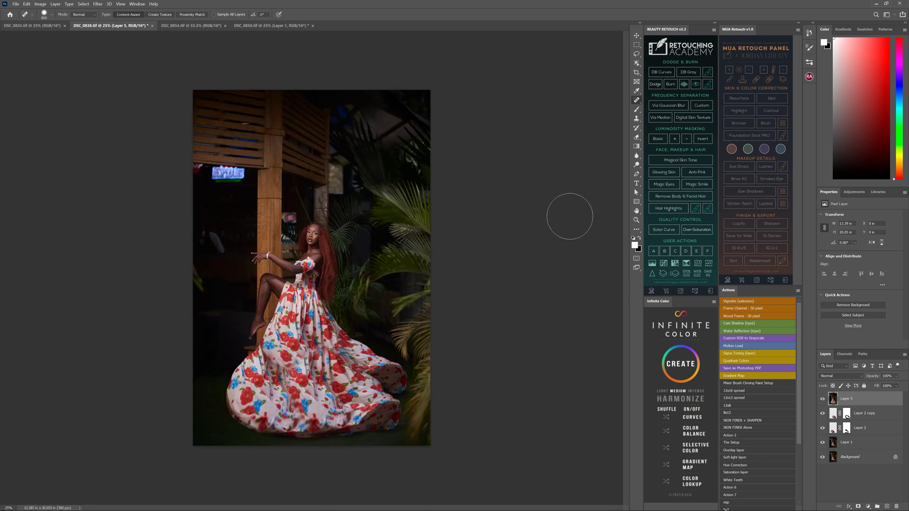
Crop a thin strip off the photo's top and bottom, bringing its height to about 19.31 in
click(637, 34)
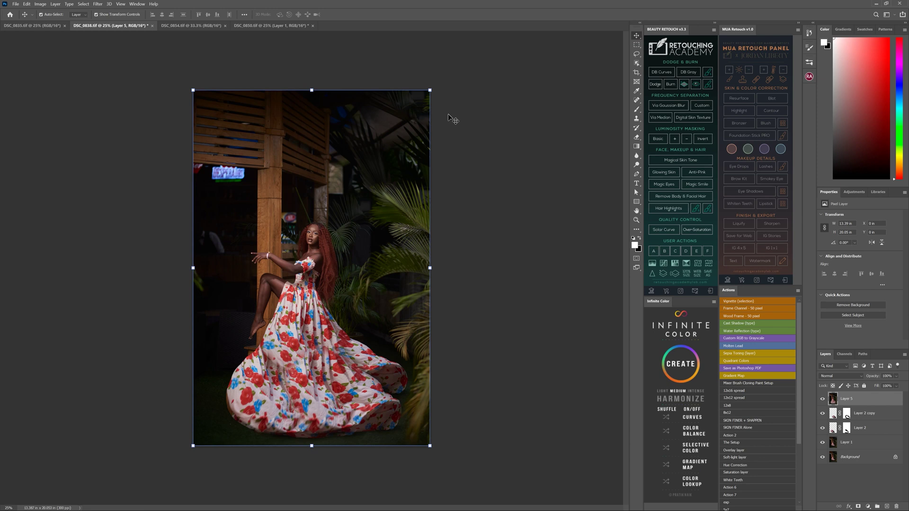
key(c)
drag(430, 90, 431, 97)
key(Return)
key(v)
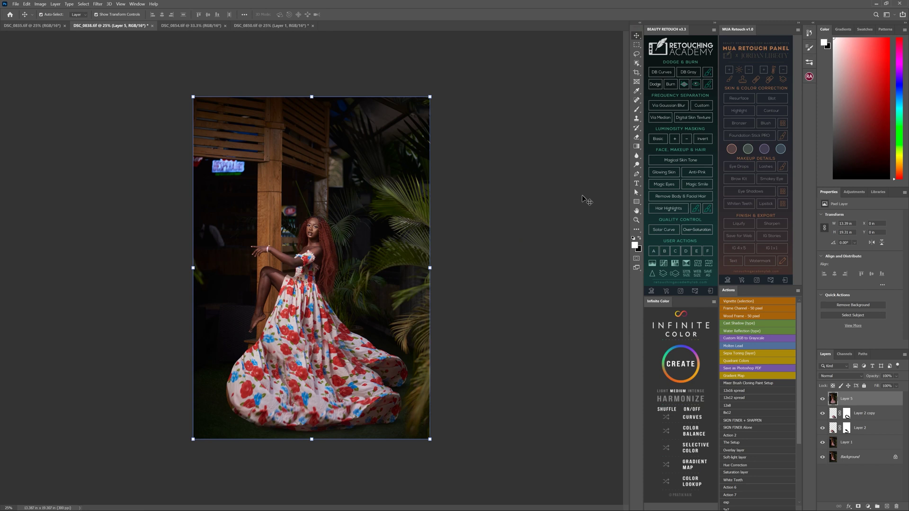
Run the Frequency Separation via Gaussian Blur action with a blur radius of 3 pixels
click(671, 109)
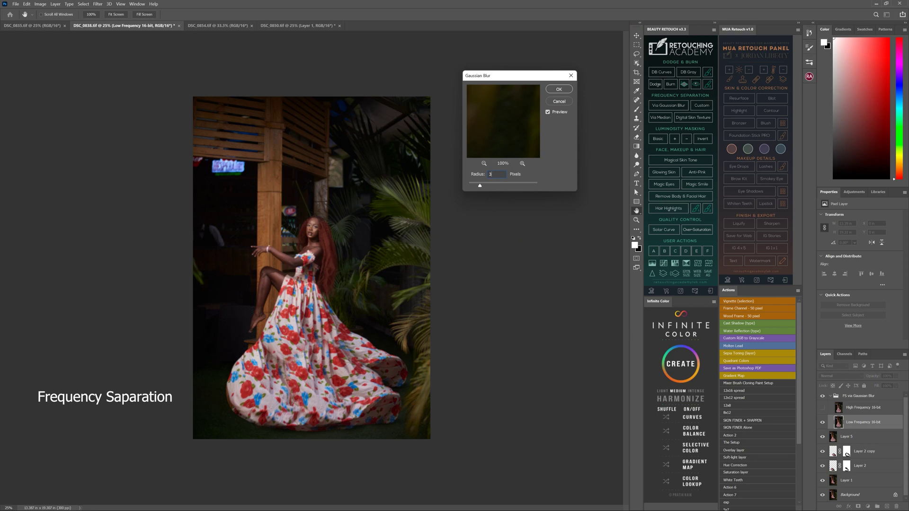
key(Return)
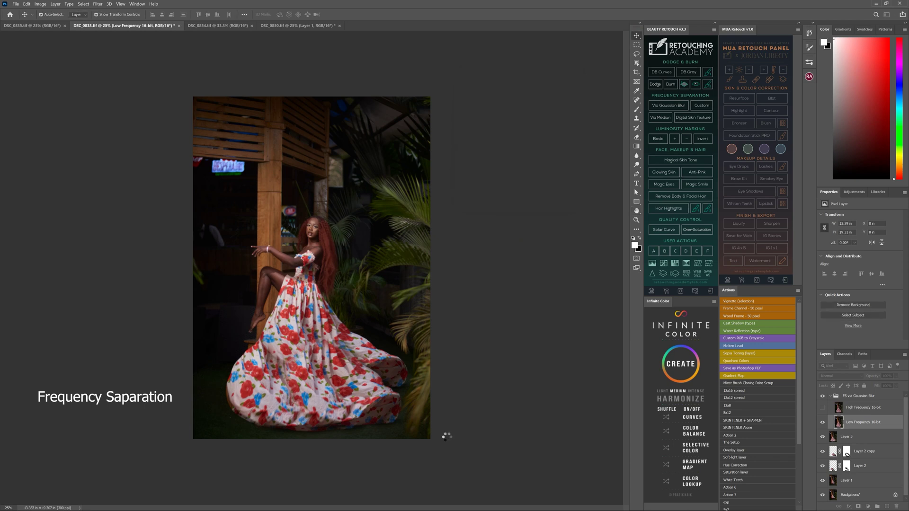
Blend the skin tones of the bent leg down to the foot with the Mixer Brush on the Low Frequency: Colors & Tones layer
key(ctrl+plus)
key(ctrl+plus)
key(ctrl+plus)
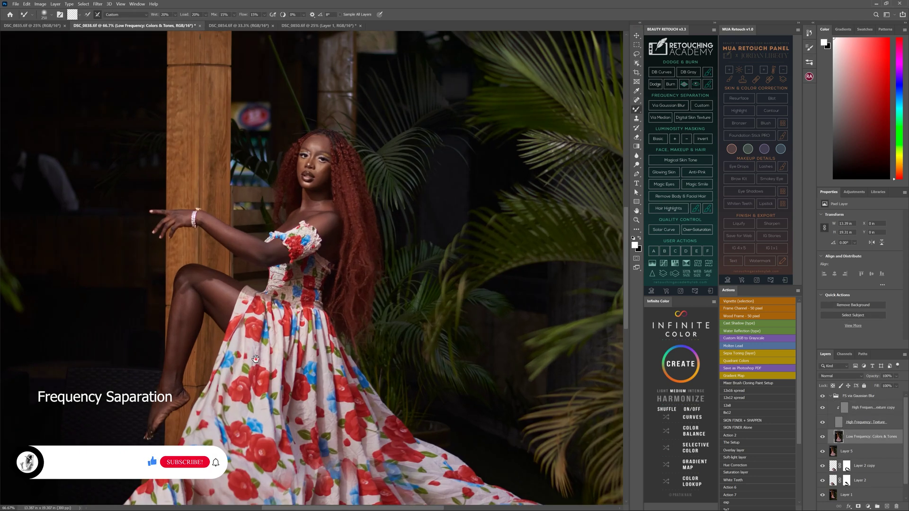
drag(187, 317, 266, 232)
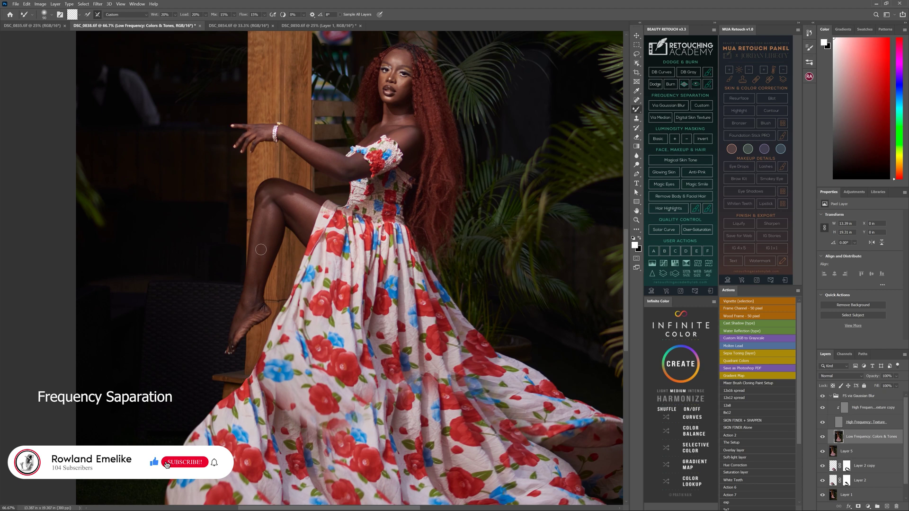
key(ctrl+plus)
key(ctrl+plus)
drag(180, 199, 243, 251)
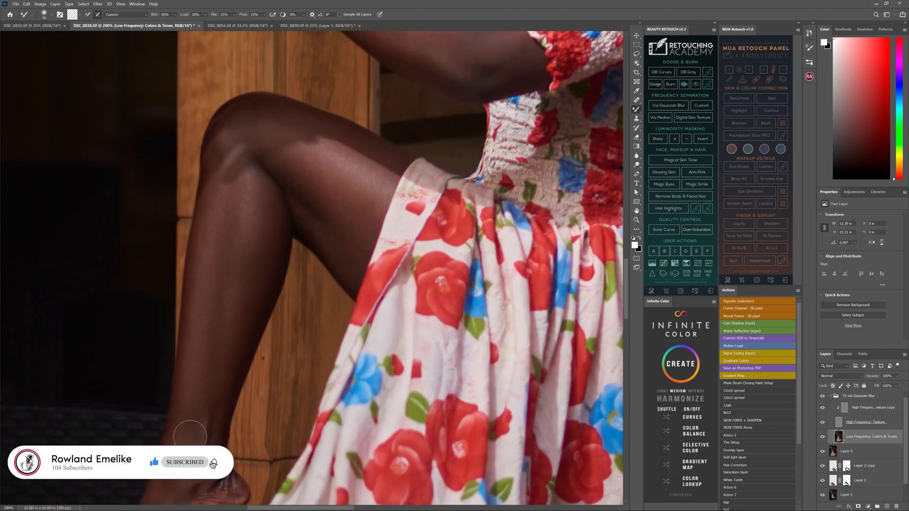
mouse_move(195, 440)
mouse_down()
mouse_move(222, 317)
mouse_move(285, 245)
mouse_up()
key(bracketleft)
key(bracketleft)
key(bracketleft)
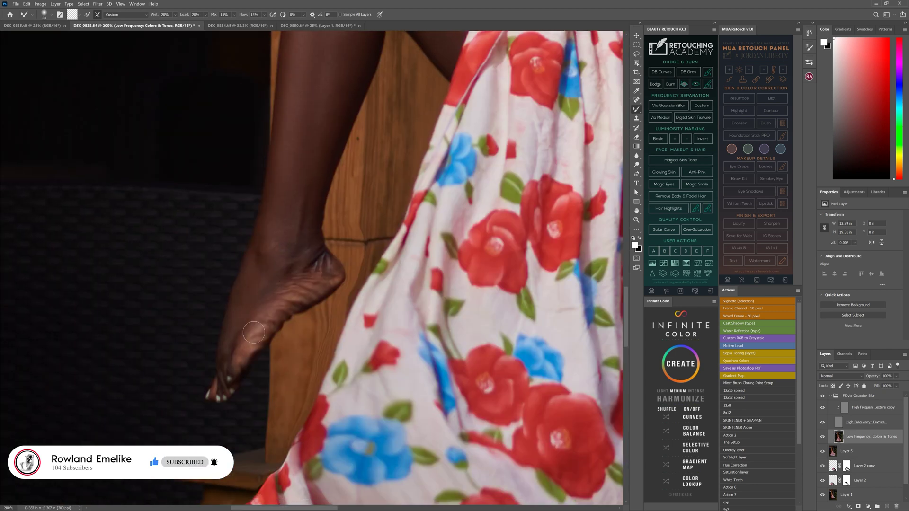
Smooth the skin tones of the shin, knee and thigh with a larger Mixer Brush
drag(316, 141, 259, 292)
key(bracketright)
key(bracketright)
key(bracketright)
key(bracketright)
drag(279, 249, 251, 360)
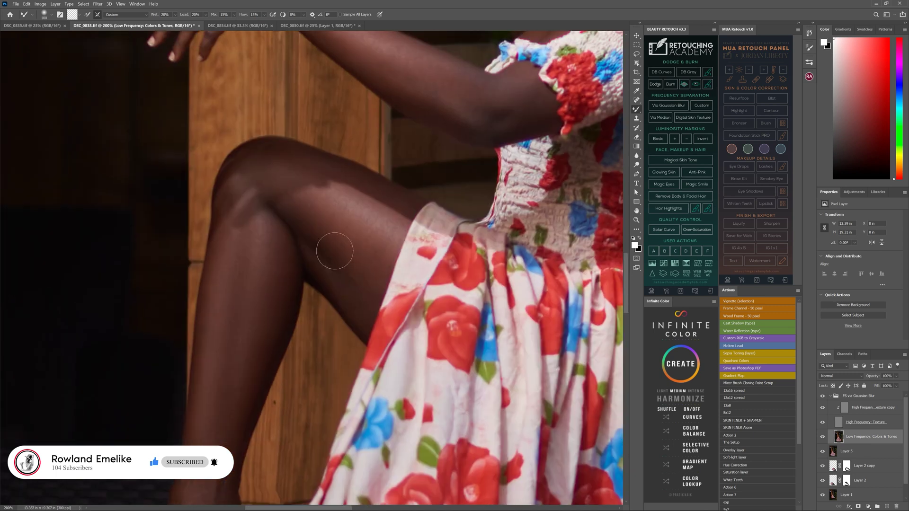
Even out the skin tones of the outstretched arm with a progressively smaller Mixer Brush
mouse_move(366, 223)
mouse_down()
mouse_move(247, 266)
mouse_move(209, 367)
mouse_up()
scroll(237, 402, up, 5)
key(bracketleft)
key(bracketleft)
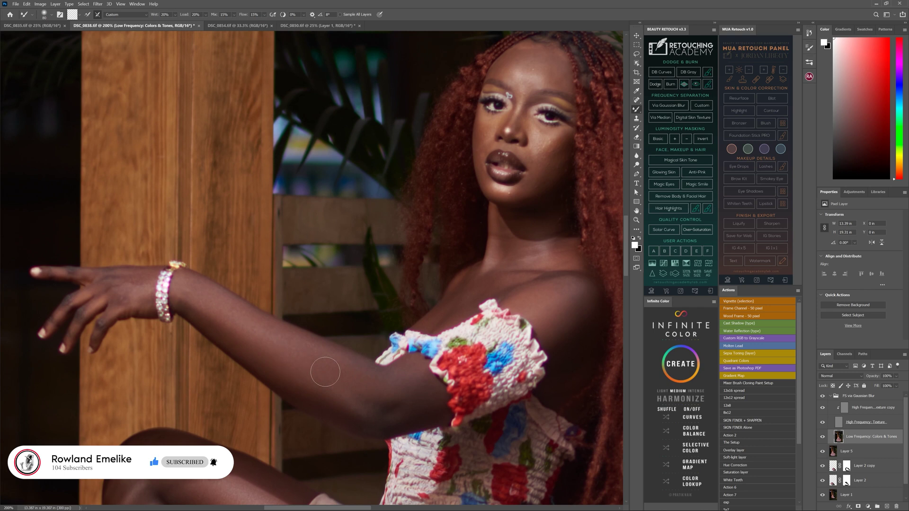
key(bracketleft)
key(bracketleft)
key(bracketleft)
key(bracketleft)
key(bracketleft)
Blend the skin tones of the forehead, cheeks and shoulder with the Mixer Brush, varying the brush size for each area
mouse_move(448, 277)
mouse_down()
mouse_move(264, 296)
mouse_move(242, 352)
mouse_up()
key(bracketright)
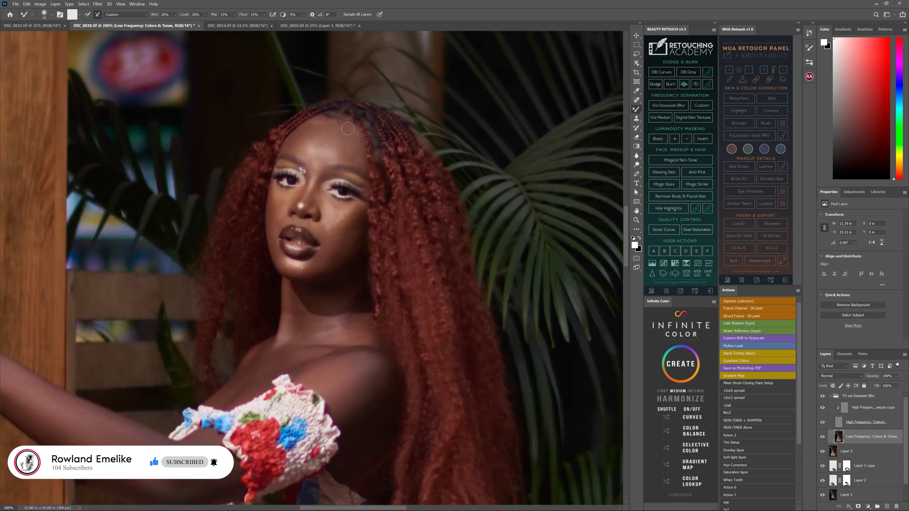
mouse_move(303, 139)
mouse_down()
mouse_move(323, 125)
mouse_move(355, 144)
mouse_move(319, 157)
mouse_up()
key(bracketleft)
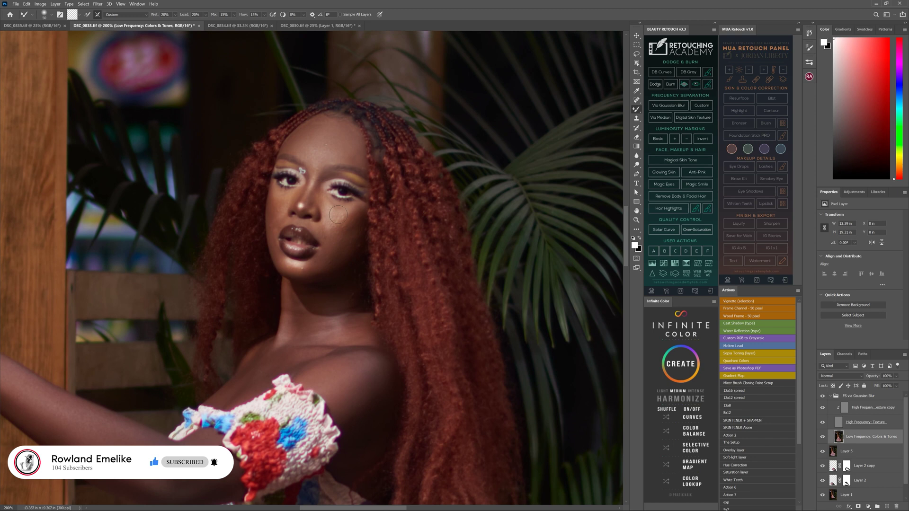
key(bracketright)
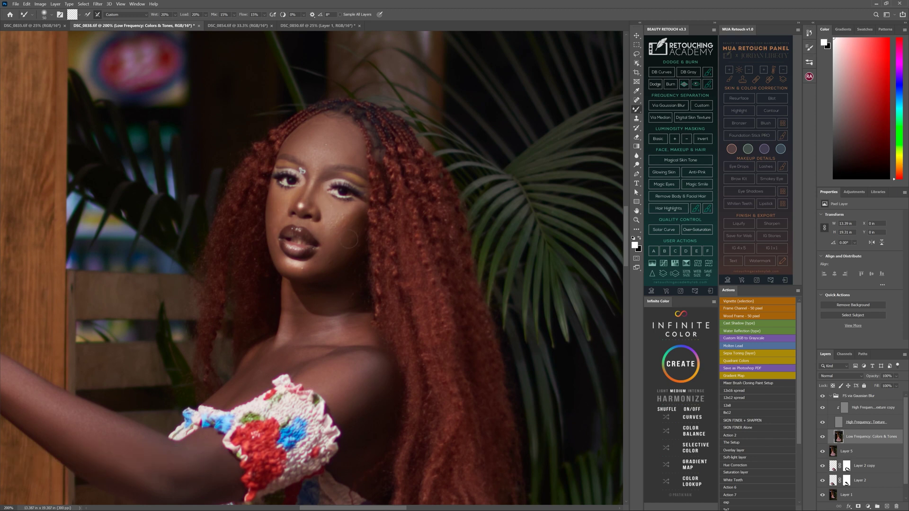
key(bracketright)
key(bracketright)
key(bracketleft)
key(bracketleft)
key(bracketleft)
key(bracketleft)
drag(274, 227, 274, 238)
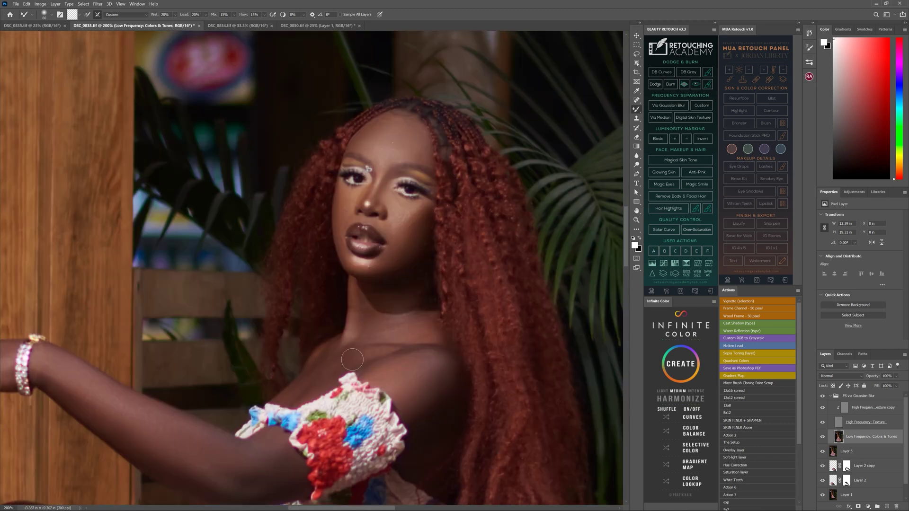
Prepare a very small Spot Healing Brush on the High Frequency: Texture copy layer to clean up the face
key(alt+bracketright)
key(alt+bracketright)
key(j)
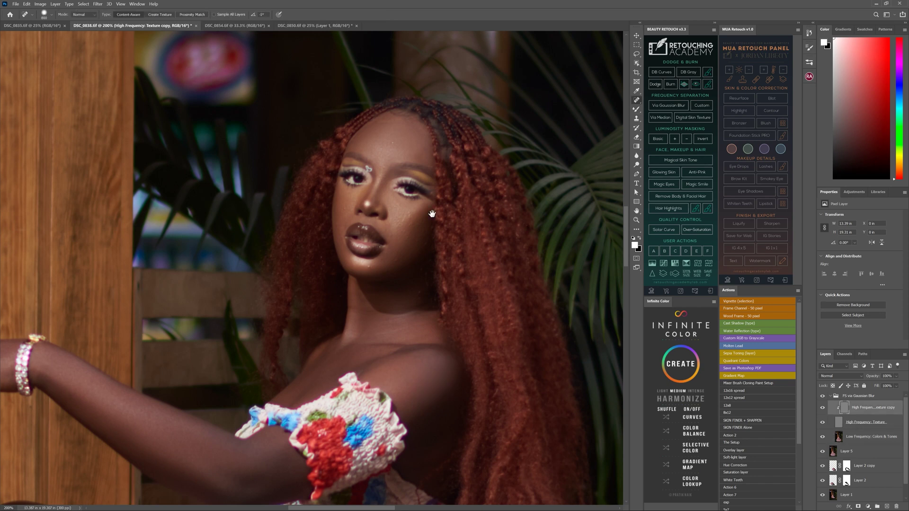
mouse_move(432, 214)
mouse_down()
mouse_move(402, 296)
mouse_move(335, 279)
mouse_up()
key(bracketleft)
key(bracketleft)
key(bracketleft)
key(bracketleft)
key(bracketleft)
key(bracketleft)
key(bracketleft)
key(bracketleft)
key(bracketleft)
key(bracketleft)
key(bracketleft)
key(bracketleft)
key(bracketleft)
key(bracketleft)
key(bracketleft)
key(bracketleft)
key(bracketleft)
key(bracketleft)
key(bracketleft)
key(bracketleft)
key(ctrl+plus)
key(ctrl+plus)
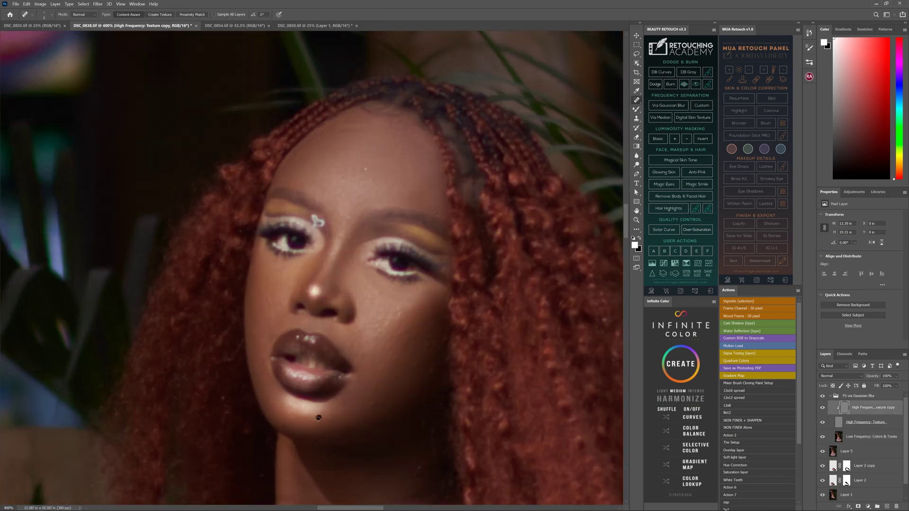
key(alt+bracketleft)
key(alt+bracketleft)
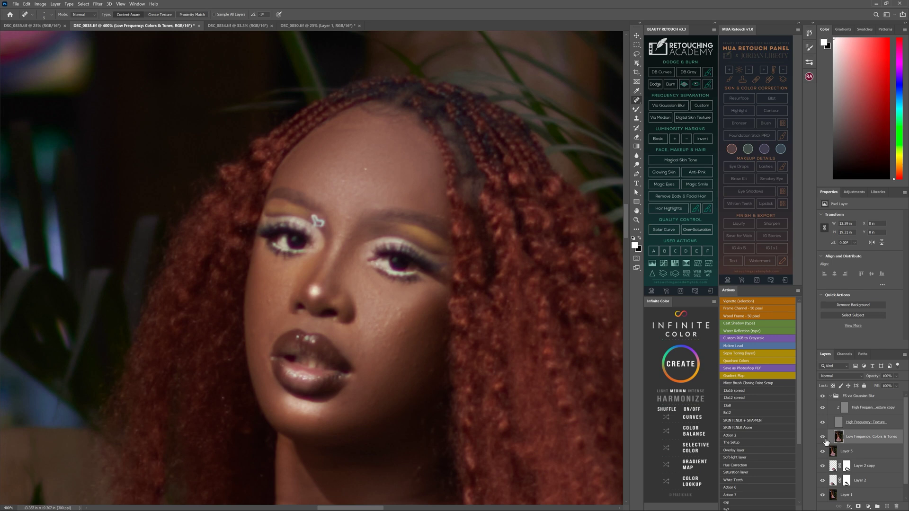
Set the Clone Stamp to sample Current Layer and sample jaw skin on the High Frequency: Texture copy layer
click(867, 408)
key(s)
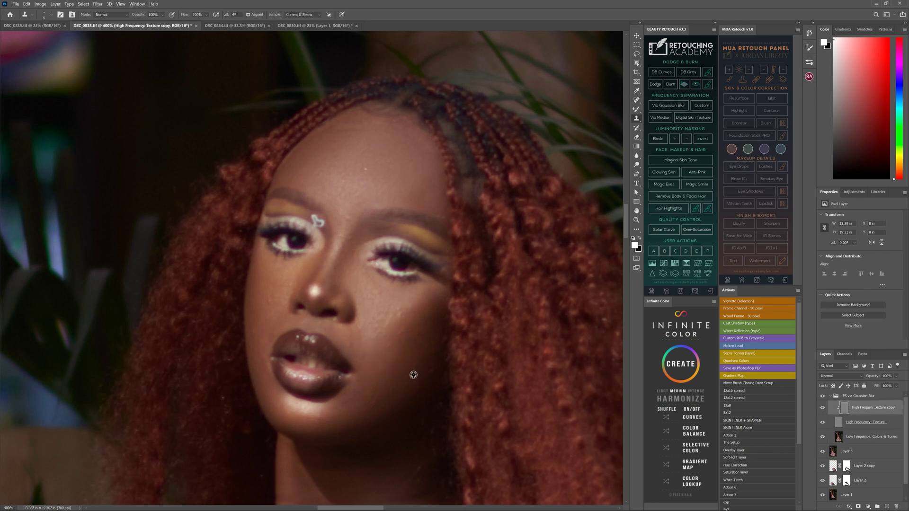
alt+click(414, 374)
drag(419, 365, 412, 370)
key(ctrl+z)
click(318, 15)
click(317, 21)
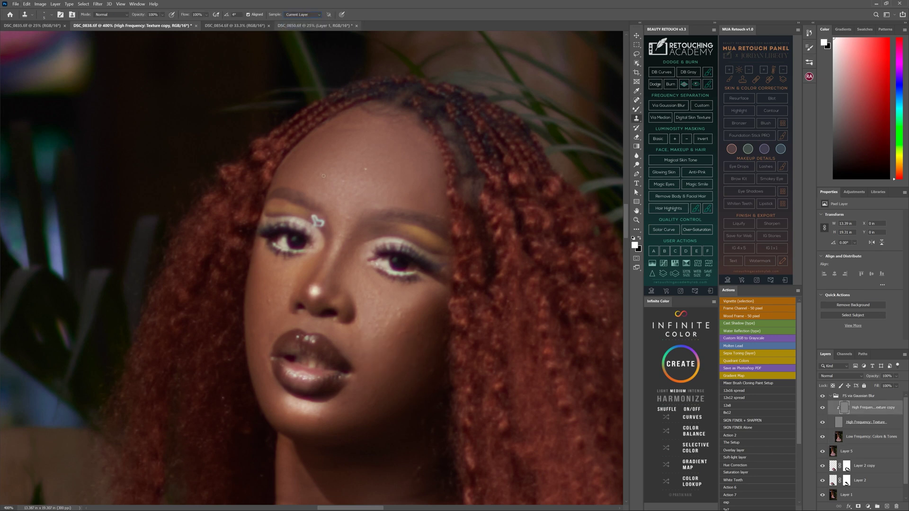
alt+click(395, 385)
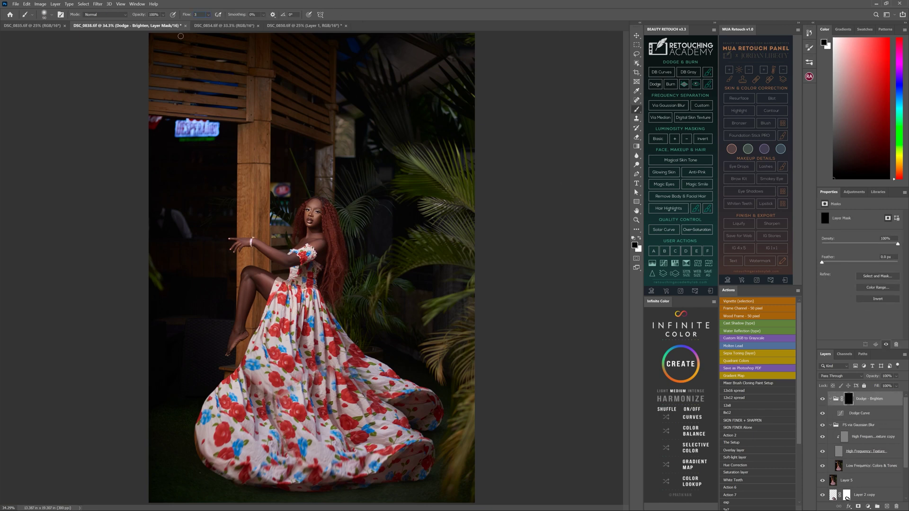
Brighten the model's highlights by painting white at 3% flow on the Dodge - Brighten group mask
key(Return)
key(x)
scroll(330, 222, up, 4)
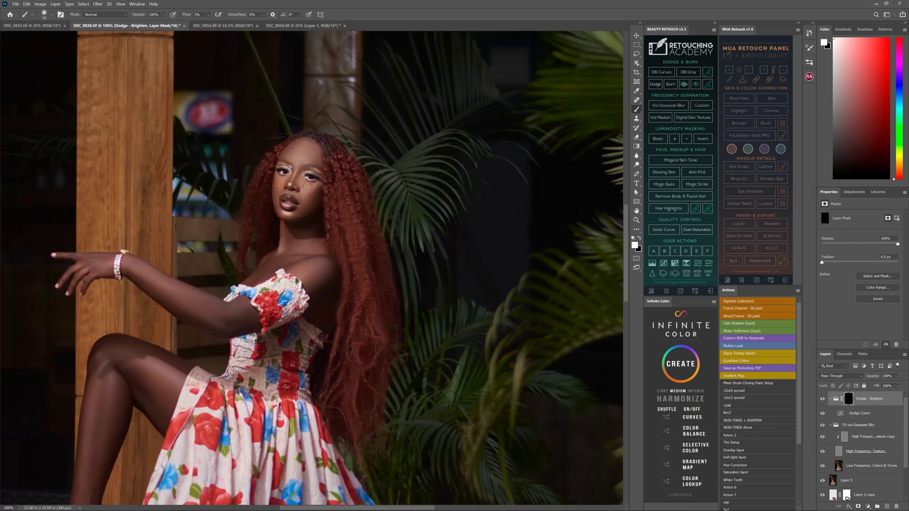
Run the Burn action and darken the model's hairline on the Burn - Darken mask, reducing the brush size for detail
click(671, 84)
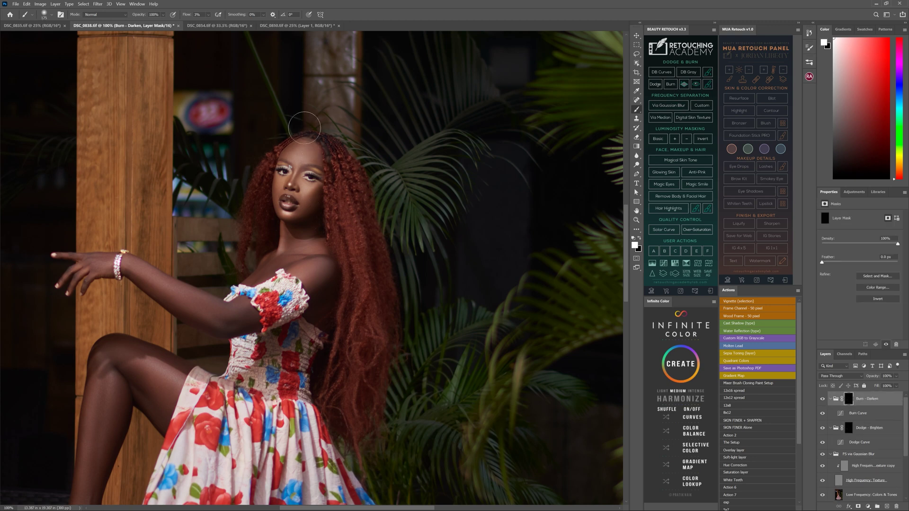
key(bracketleft)
key(bracketleft)
key(bracketleft)
key(bracketleft)
key(bracketleft)
key(backslash)
key(backslash)
key(backslash)
key(backslash)
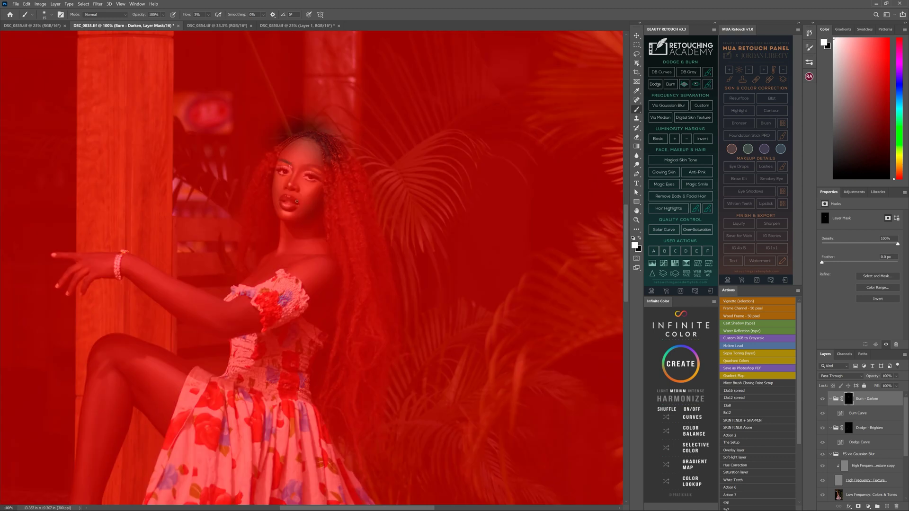
Darken the shadows along the model's arm and leg on the Burn - Darken mask with a larger brush
key(bracketright)
key(bracketright)
key(bracketright)
key(bracketright)
key(bracketright)
key(bracketright)
key(bracketright)
key(bracketright)
key(bracketright)
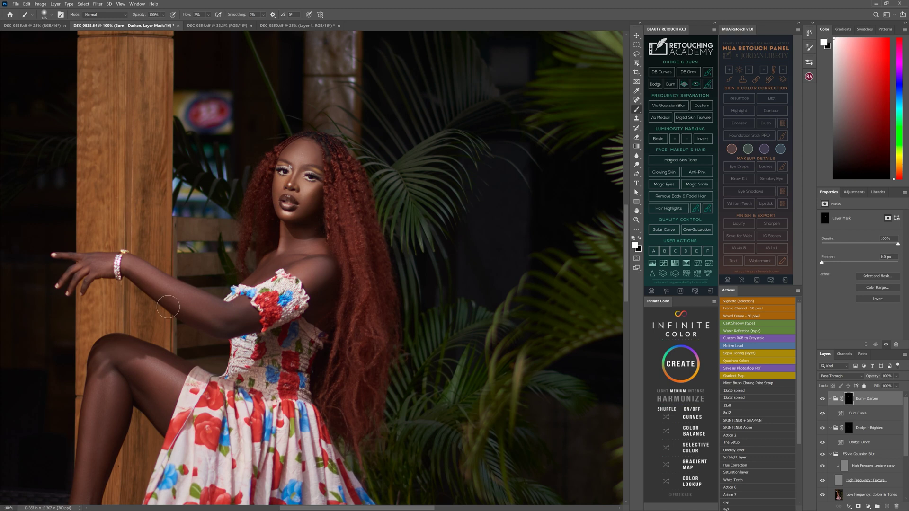
drag(195, 389, 250, 238)
key(bracketright)
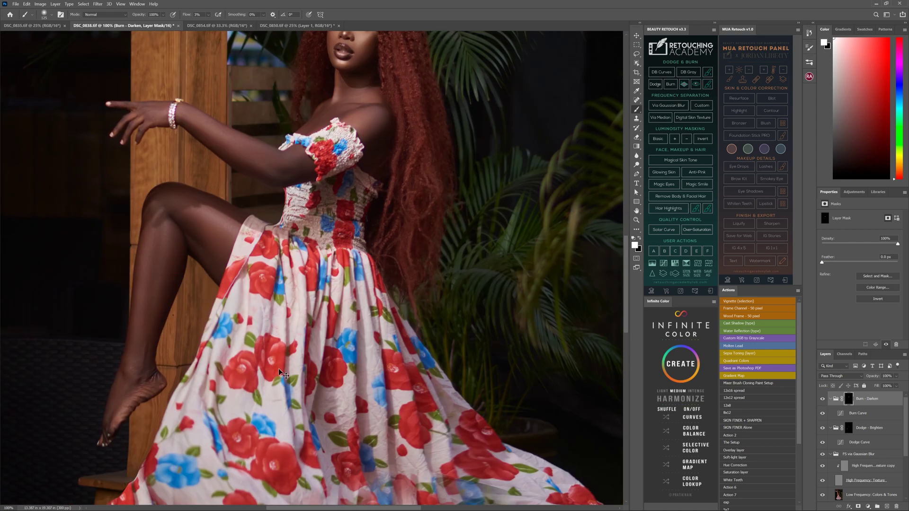
Compare the whole retouched photo with the original Background layer by isolating that layer's visibility
key(ctrl+0)
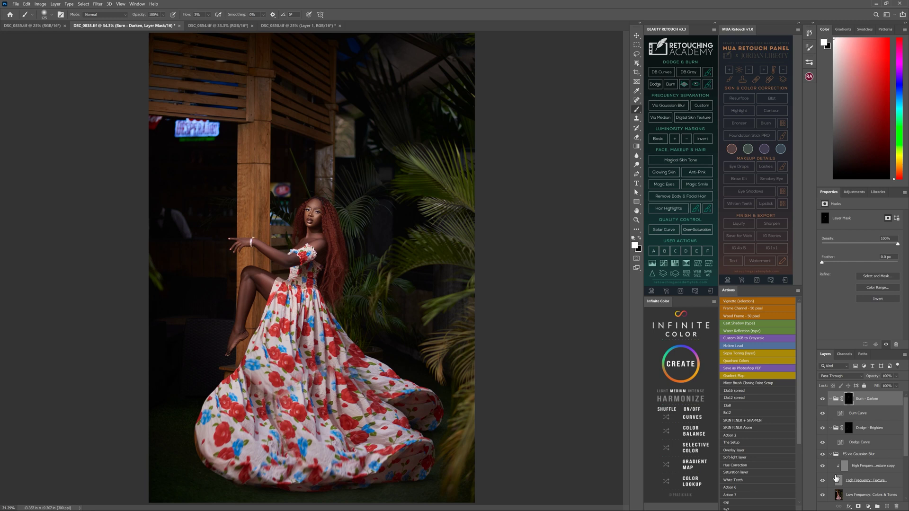
scroll(836, 479, down, 5)
alt+click(822, 494)
alt+click(822, 494)
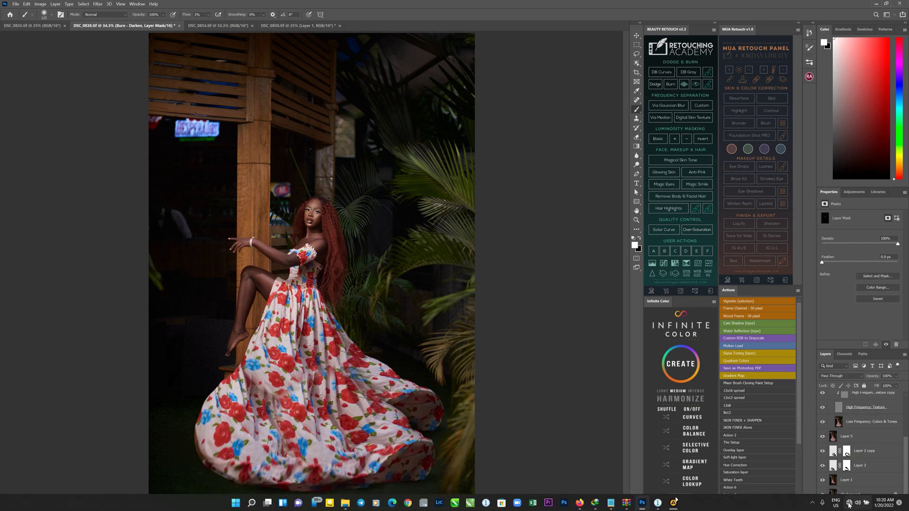
Check the Wi-Fi connection and switch to Firefox
click(858, 503)
click(813, 384)
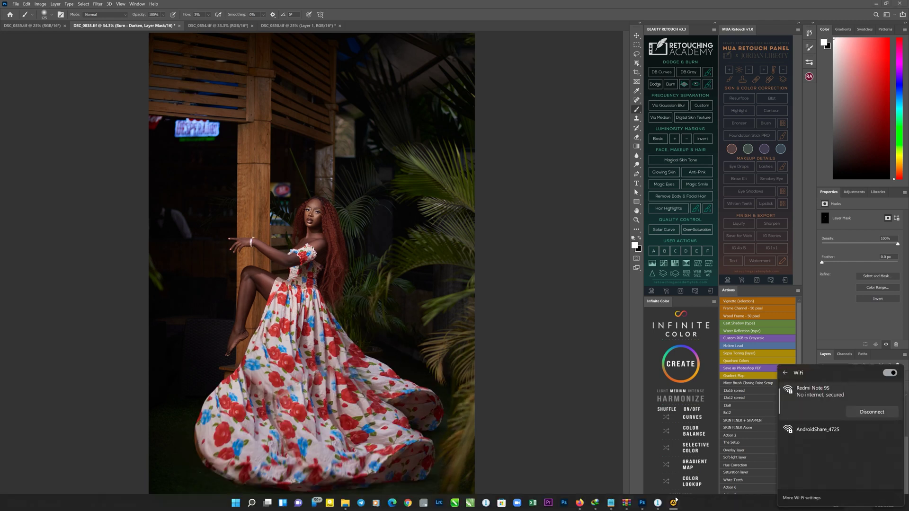
click(581, 503)
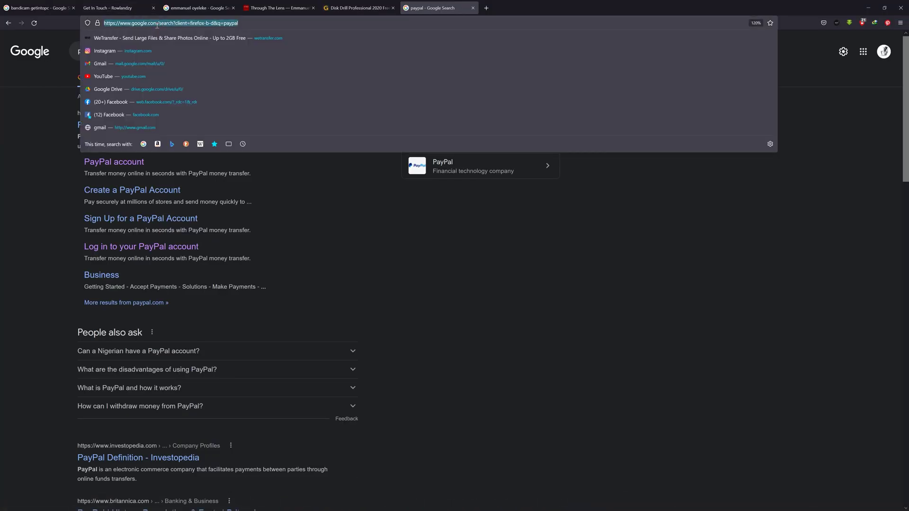
text(club)
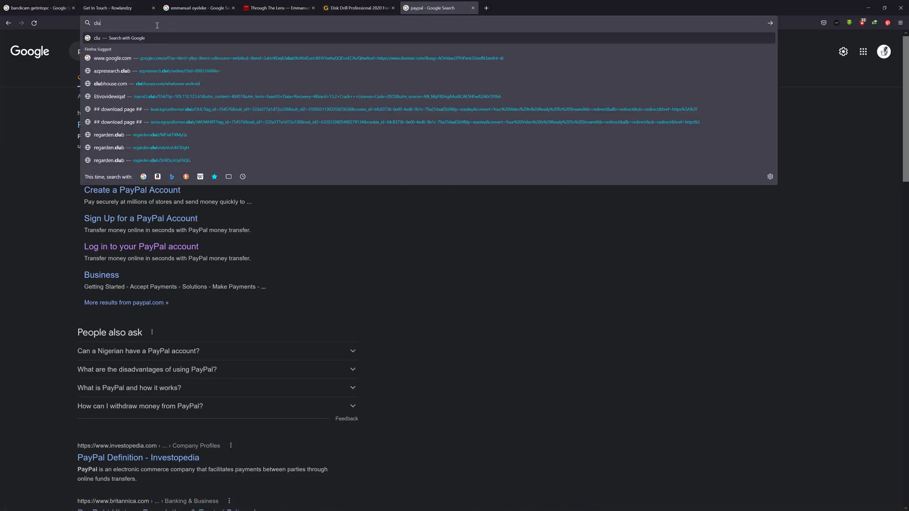
key(BackSpace)
key(BackSpace)
key(BackSpace)
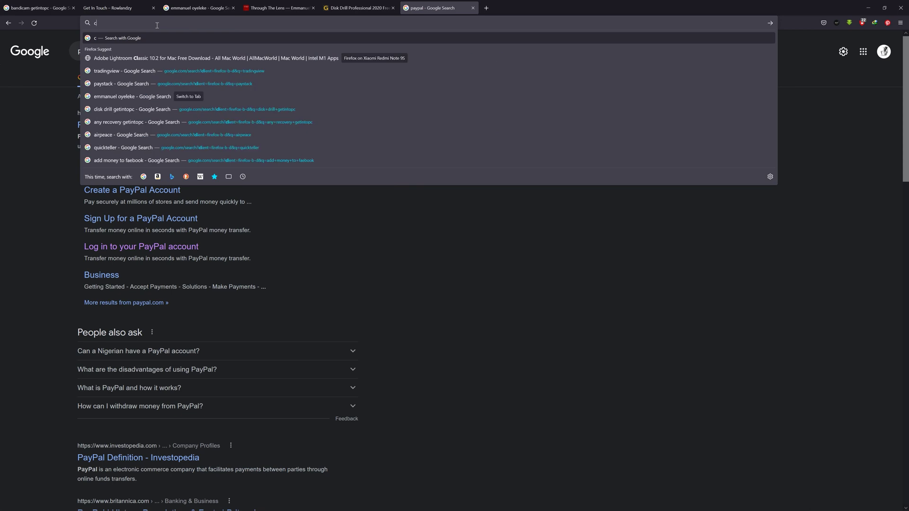
Search Google Images for "bokeh in bar"
text(bok)
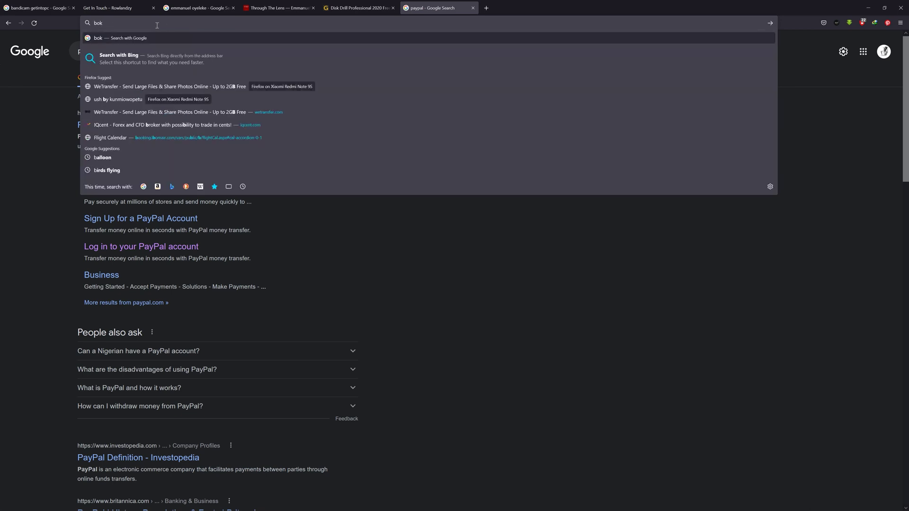
text(eh in bar)
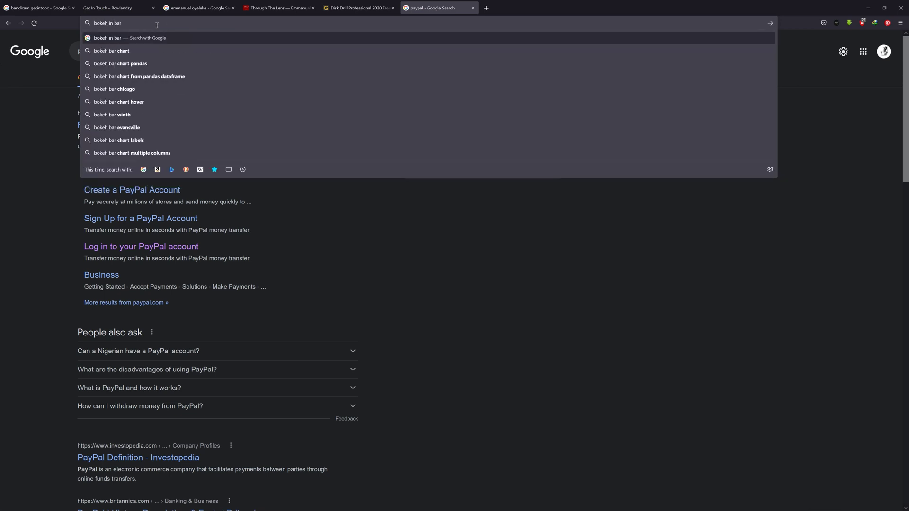
key(Return)
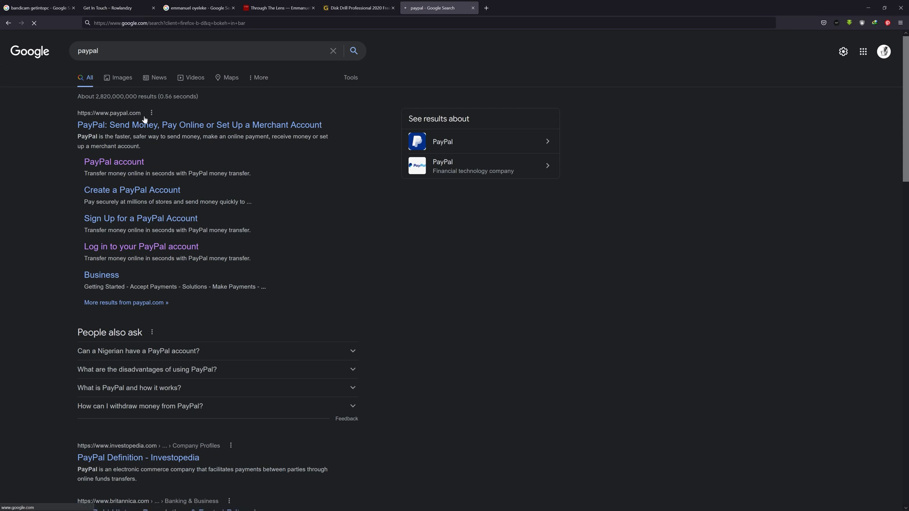
click(126, 79)
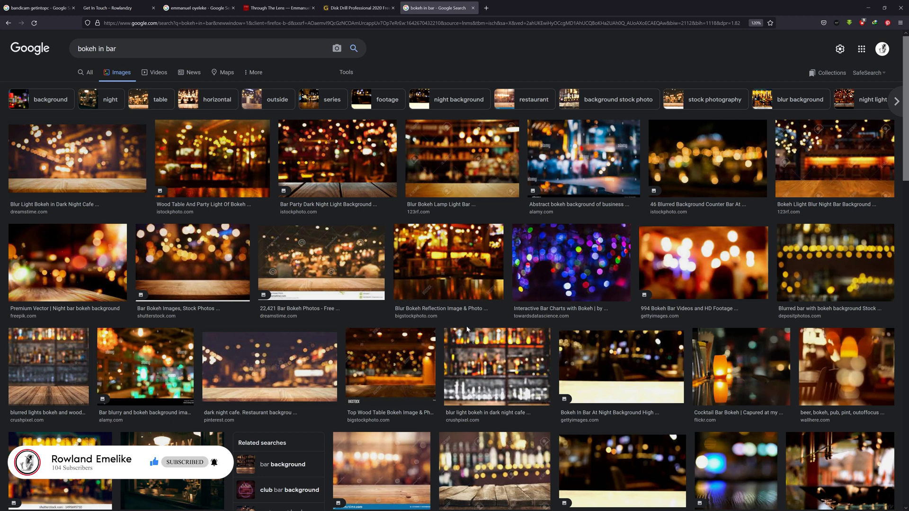
Find the dark bar window photo with the RELAX lettering in the image results and copy the image
scroll(467, 329, down, 3)
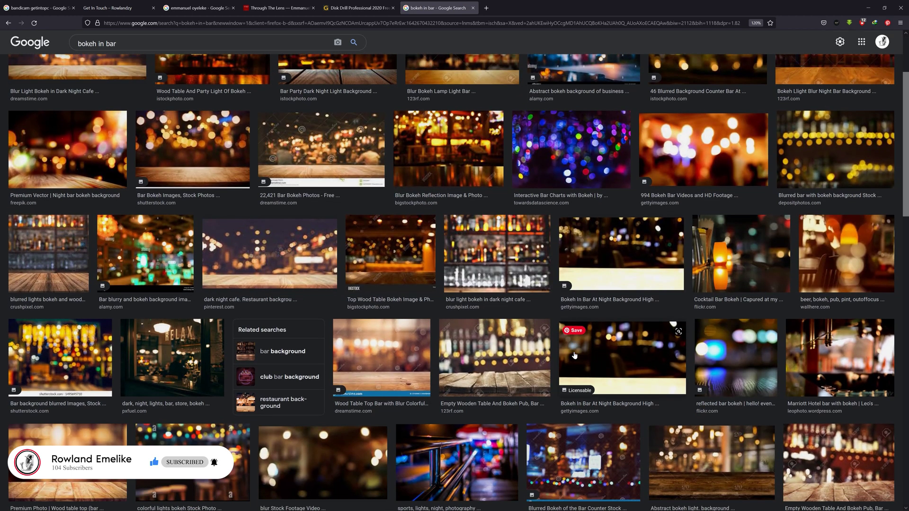
click(172, 358)
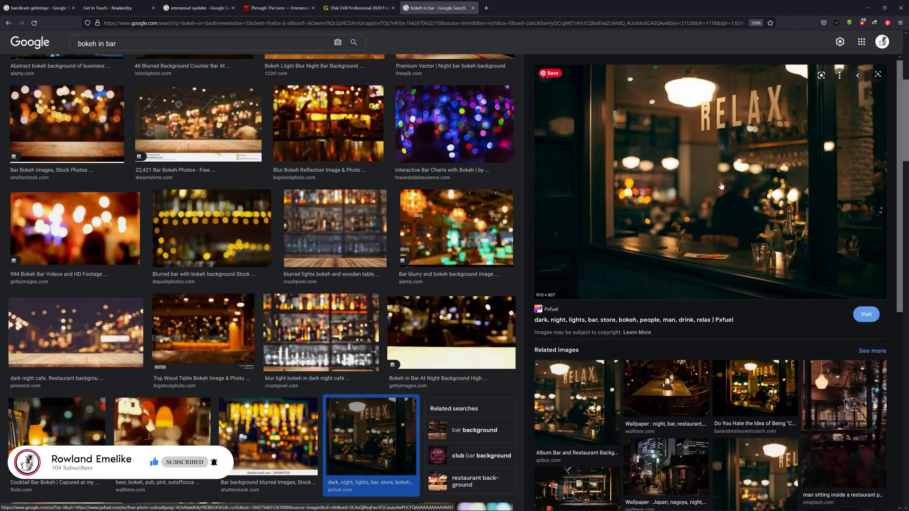
right_click(721, 186)
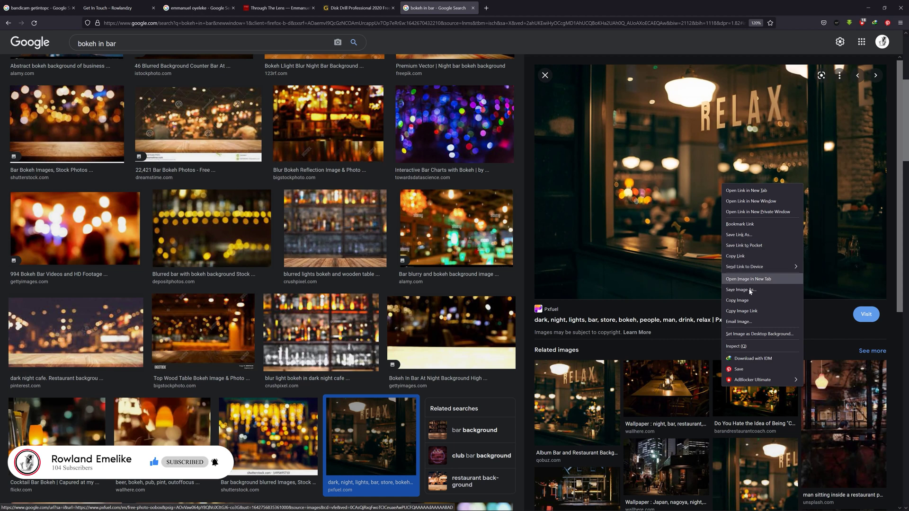
click(750, 300)
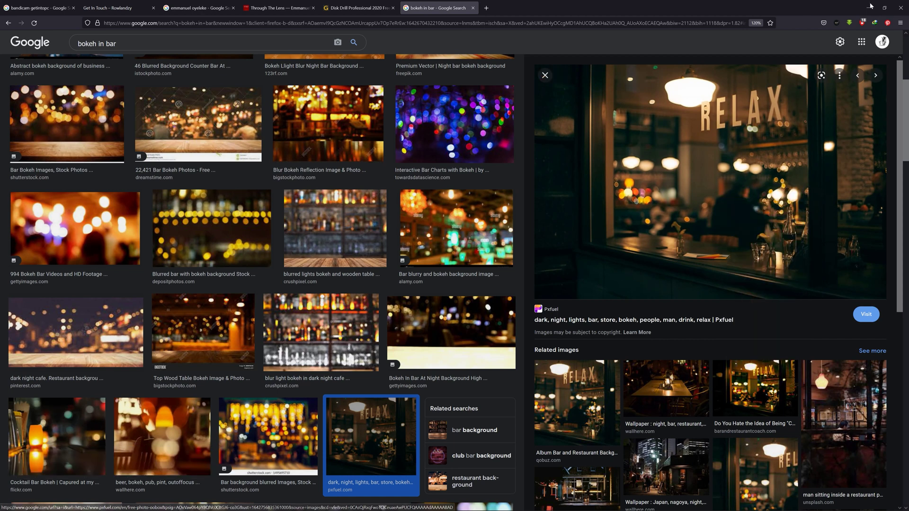
Switch to Photoshop, paste the copied bar photo as a layer above the Burn - Darken group, and enlarge it to about 255%
key(alt+Tab)
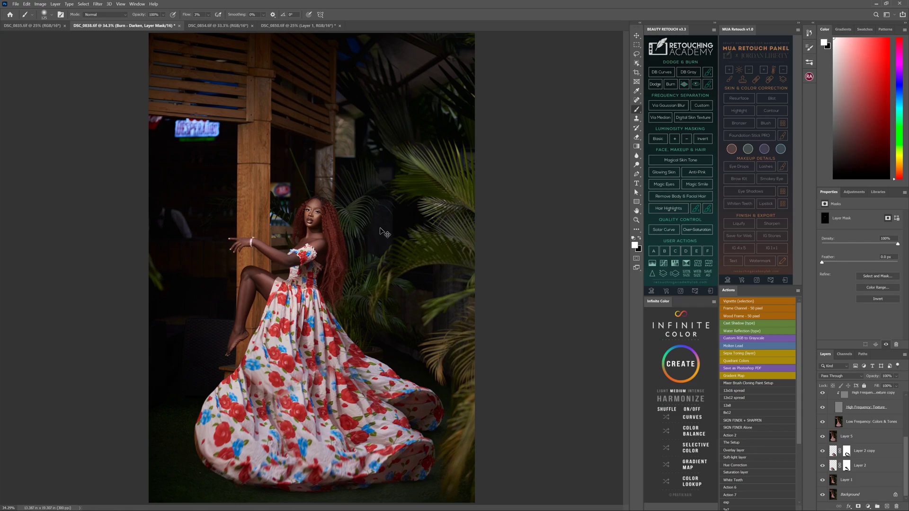
key(ctrl+v)
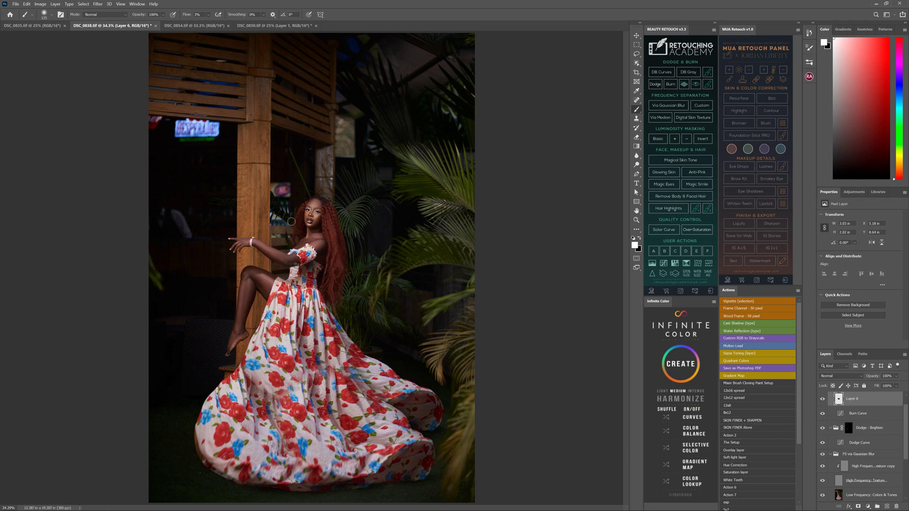
key(v)
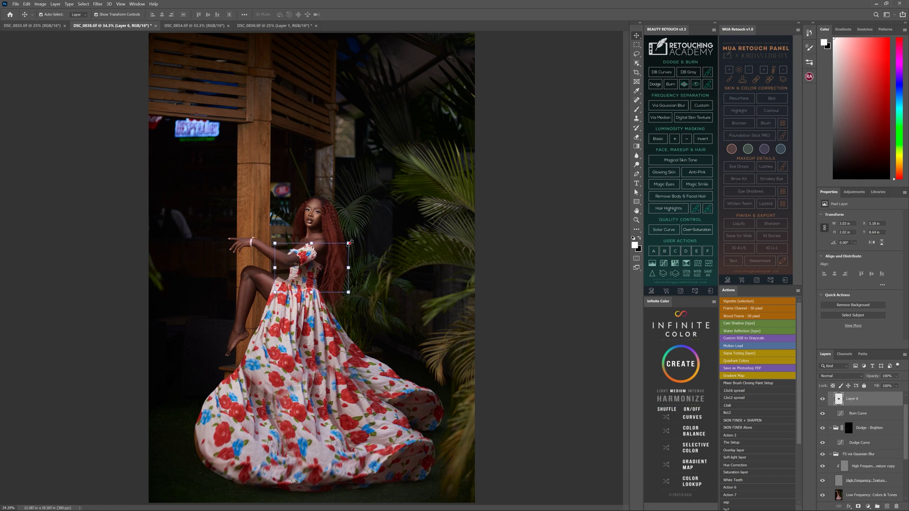
drag(348, 243, 463, 167)
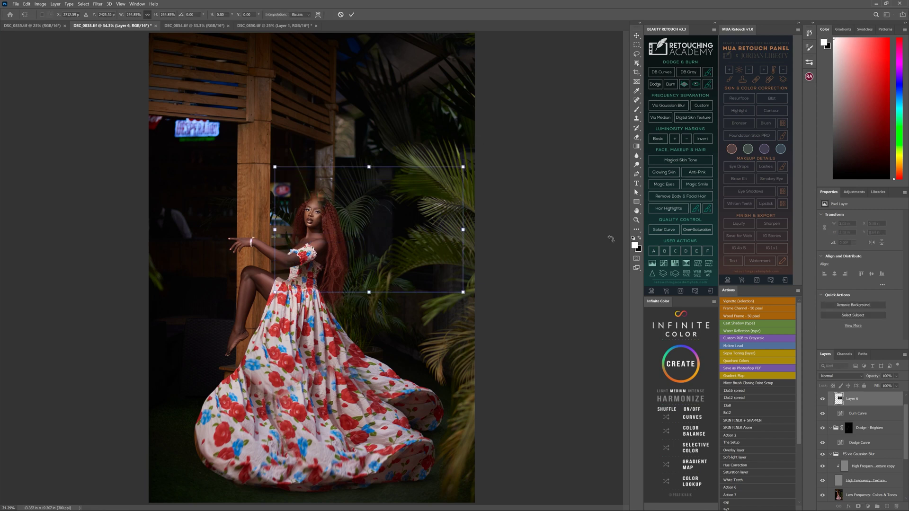
scroll(908, 424, up, 1)
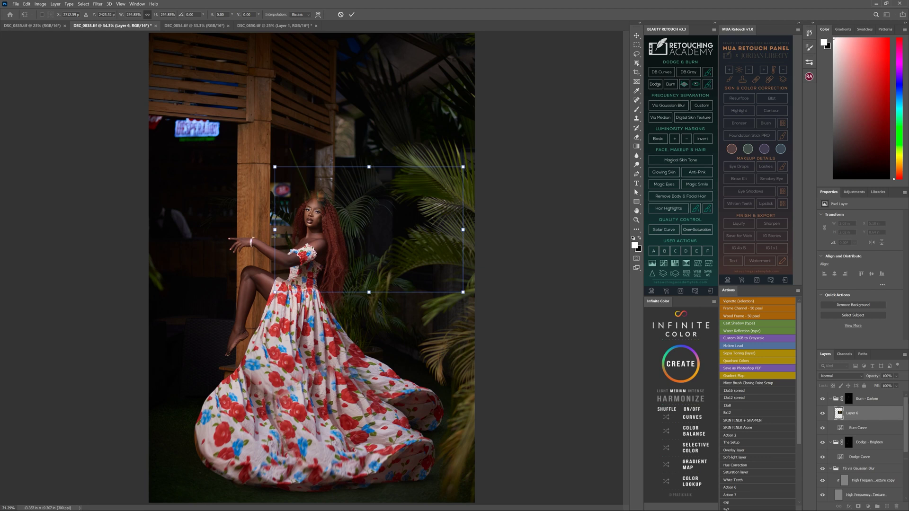
drag(869, 418, 856, 394)
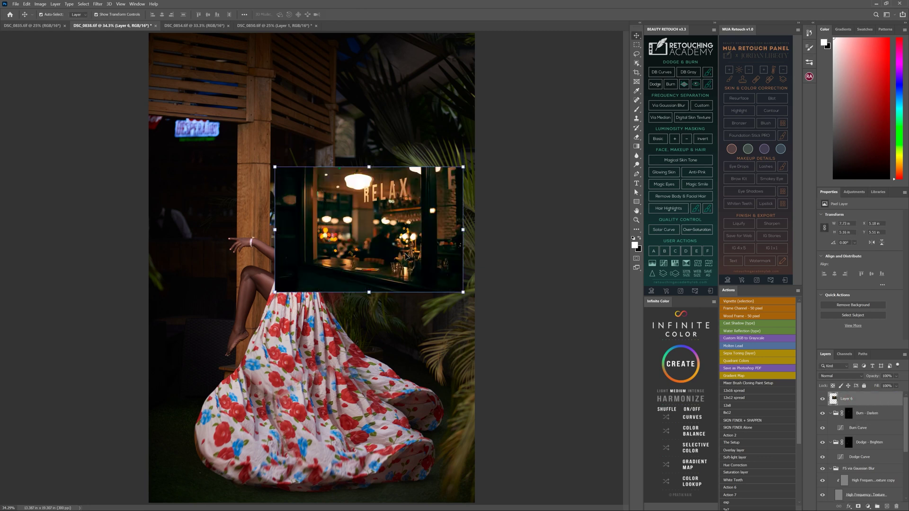
Move the bar photo over the dark bar area beside the wooden pillar and stretch it to about 8 × 10.75 in
drag(393, 226, 211, 175)
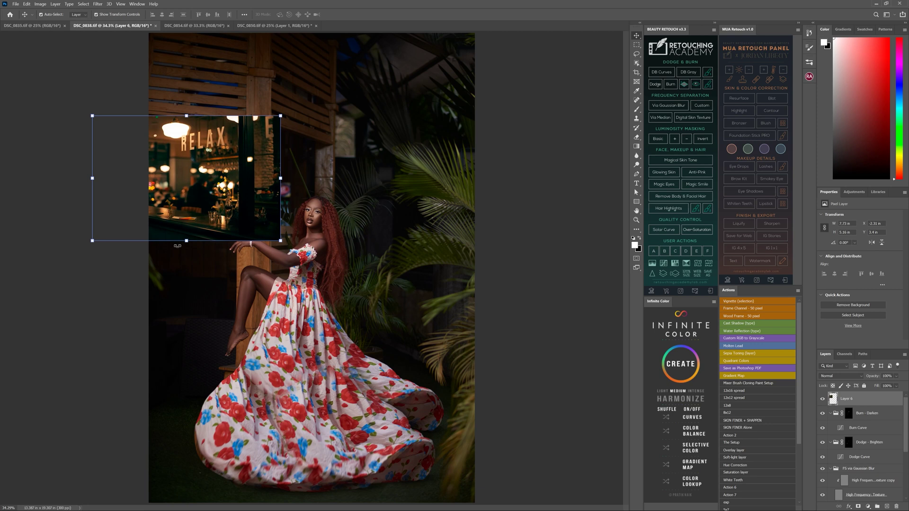
drag(187, 243, 178, 360)
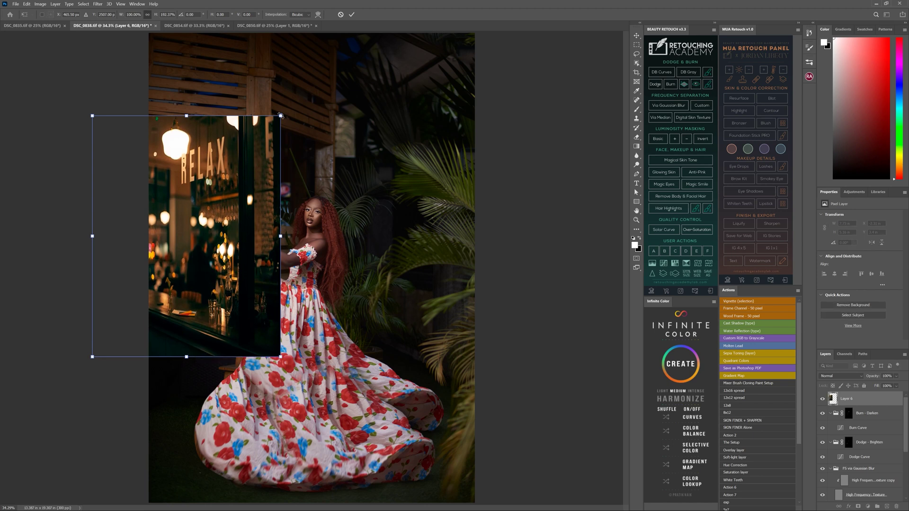
drag(283, 110, 289, 97)
key(Return)
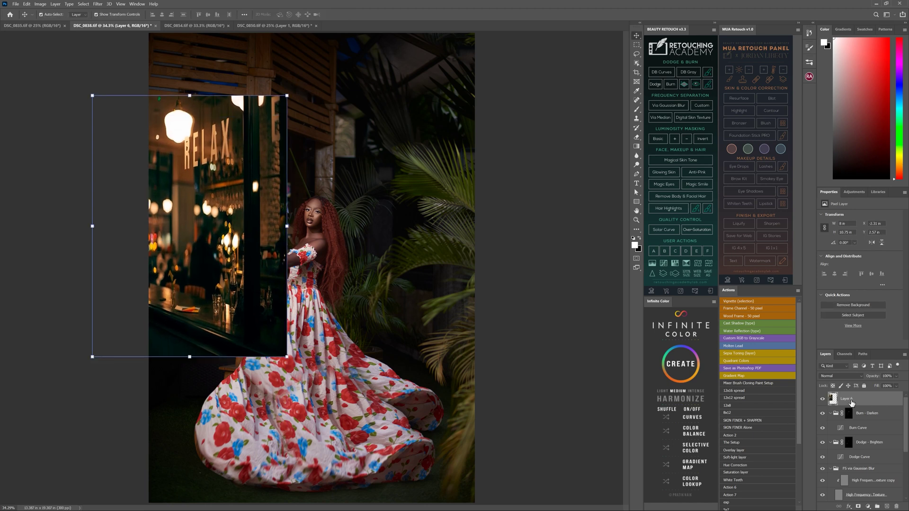
Lower the bar photo layer's opacity to 50% and add a white layer mask to it
drag(866, 378, 857, 378)
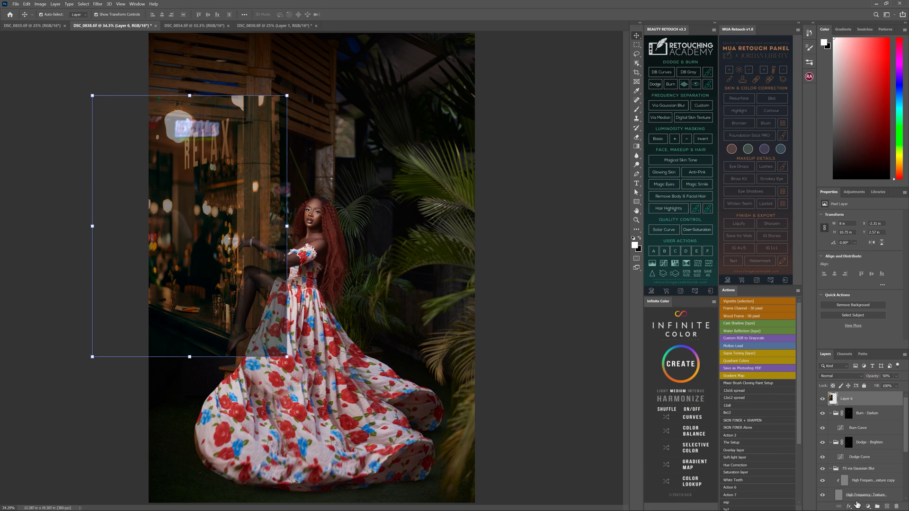
click(860, 506)
Paint black on the mask with a much larger brush at 39% flow to hide the bar photo over the wooden slats and upper pillar
key(b)
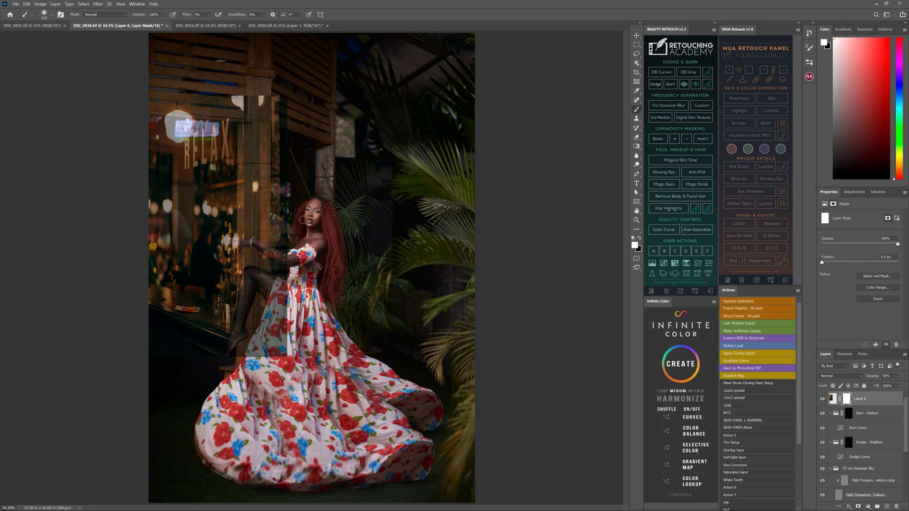
key(bracketright)
key(bracketright)
key(bracketright)
key(bracketright)
key(bracketright)
key(bracketright)
key(bracketright)
key(bracketright)
key(bracketright)
key(x)
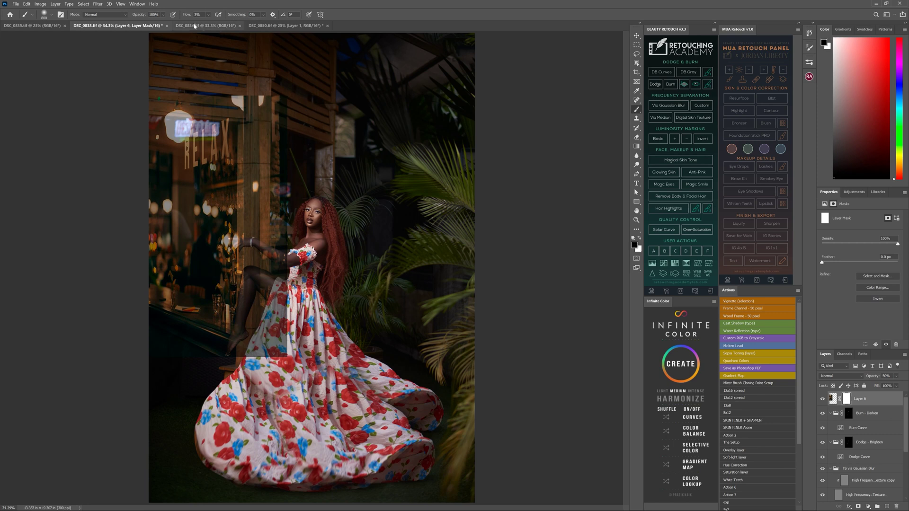
click(194, 15)
text(39)
key(Return)
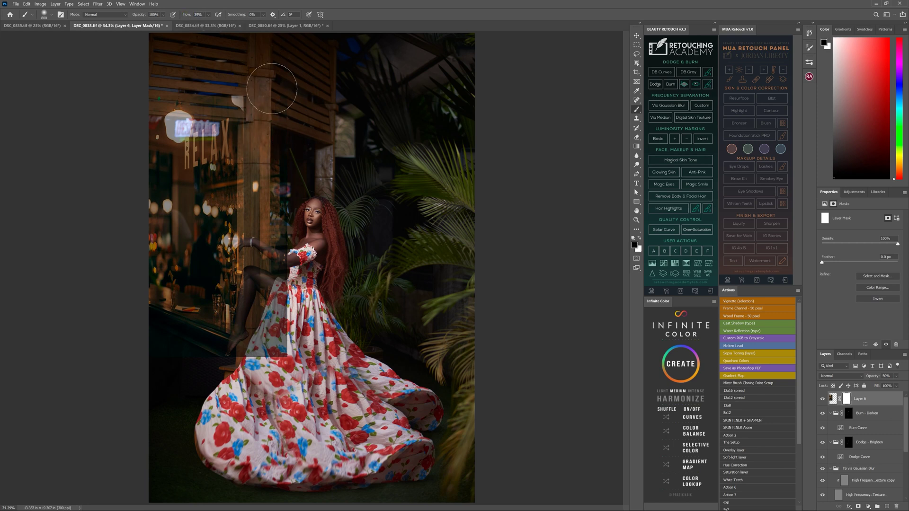
mouse_move(227, 84)
mouse_down()
mouse_move(156, 84)
mouse_move(214, 97)
mouse_move(166, 89)
mouse_move(223, 97)
mouse_move(144, 100)
mouse_up()
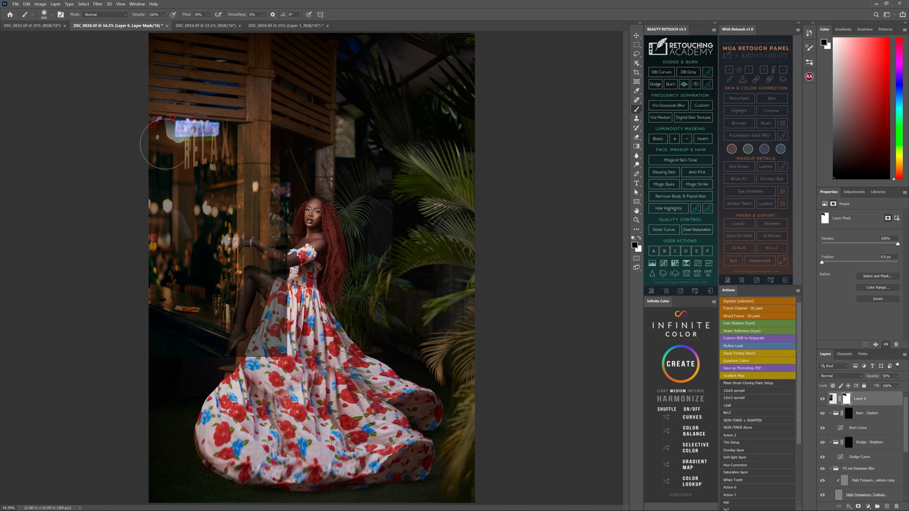
Mask the bar photo off the neon sign, the pillar, the model's arm and legs, and the dress, reducing the brush size
mouse_move(161, 142)
mouse_down()
mouse_move(194, 117)
mouse_move(186, 79)
mouse_move(192, 99)
mouse_move(218, 120)
mouse_move(181, 110)
mouse_move(251, 96)
mouse_move(236, 133)
mouse_move(210, 141)
mouse_move(214, 127)
mouse_move(237, 146)
mouse_move(224, 170)
mouse_move(213, 169)
mouse_move(217, 125)
mouse_move(246, 149)
mouse_move(334, 190)
mouse_move(259, 152)
mouse_move(278, 113)
mouse_move(289, 146)
mouse_move(265, 160)
mouse_move(263, 143)
mouse_move(259, 152)
mouse_move(268, 220)
mouse_move(289, 142)
mouse_move(266, 290)
mouse_move(268, 220)
mouse_move(256, 394)
mouse_move(258, 384)
mouse_move(230, 365)
mouse_move(254, 368)
mouse_move(252, 348)
mouse_move(240, 359)
mouse_move(188, 349)
mouse_move(221, 359)
mouse_move(181, 346)
mouse_move(227, 373)
mouse_up()
key(bracketleft)
key(bracketleft)
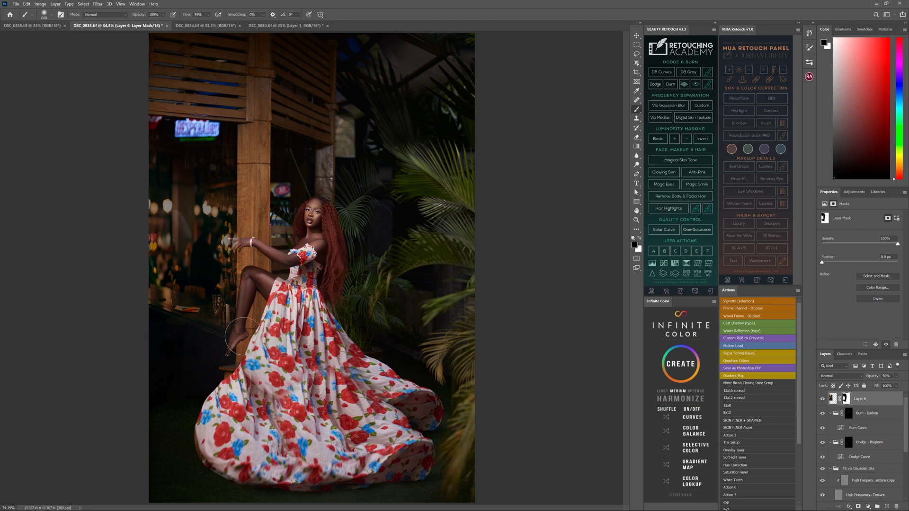
mouse_move(243, 337)
mouse_down()
mouse_move(250, 351)
mouse_move(177, 324)
mouse_move(209, 334)
mouse_up()
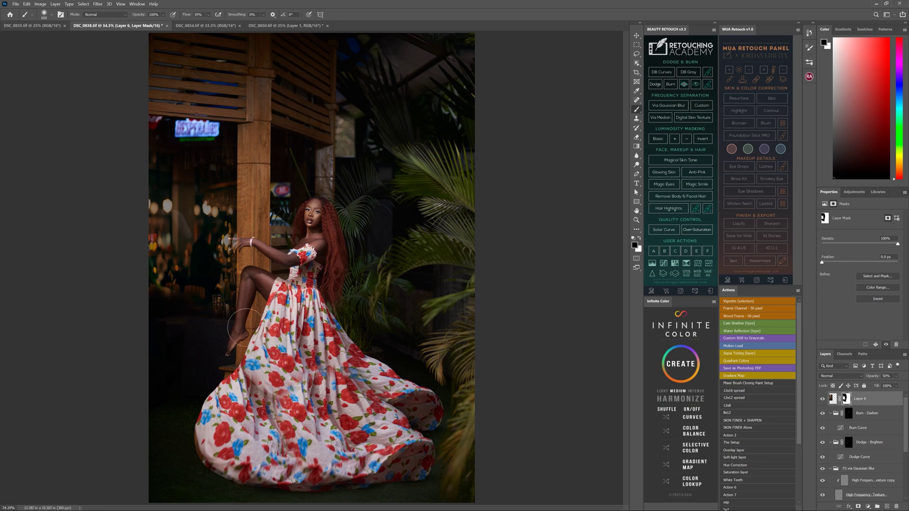
click(257, 283)
key(bracketleft)
Set the brush flow to 6% and softly mask the leftover bar lights around the model's hand and knee
text(1)
key(Return)
key(bracketright)
key(bracketright)
key(bracketright)
key(bracketright)
drag(240, 294, 254, 258)
key(bracketleft)
key(bracketleft)
key(bracketleft)
key(bracketleft)
key(bracketleft)
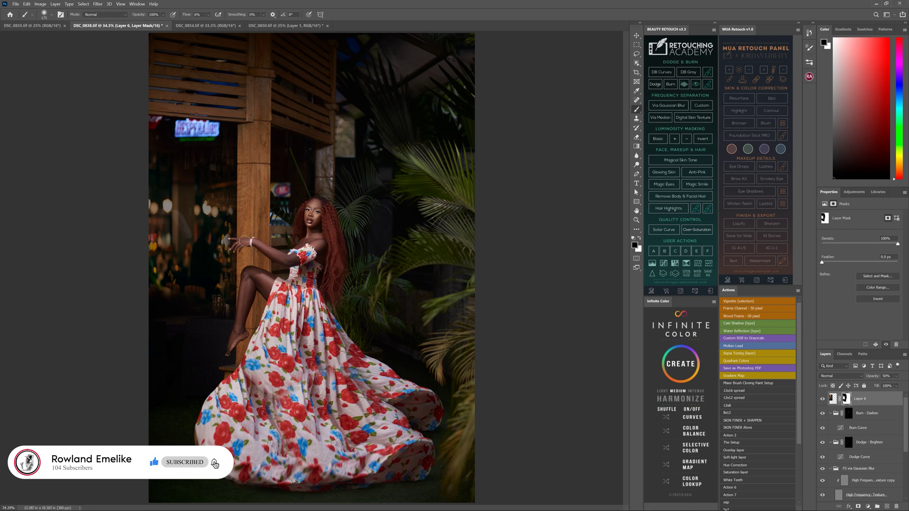
Enlarge the brush and gently fade the bokeh lights across the bar area on the mask
key(bracketright)
key(bracketright)
key(bracketright)
key(bracketright)
key(bracketright)
key(bracketright)
key(bracketright)
key(bracketright)
key(bracketright)
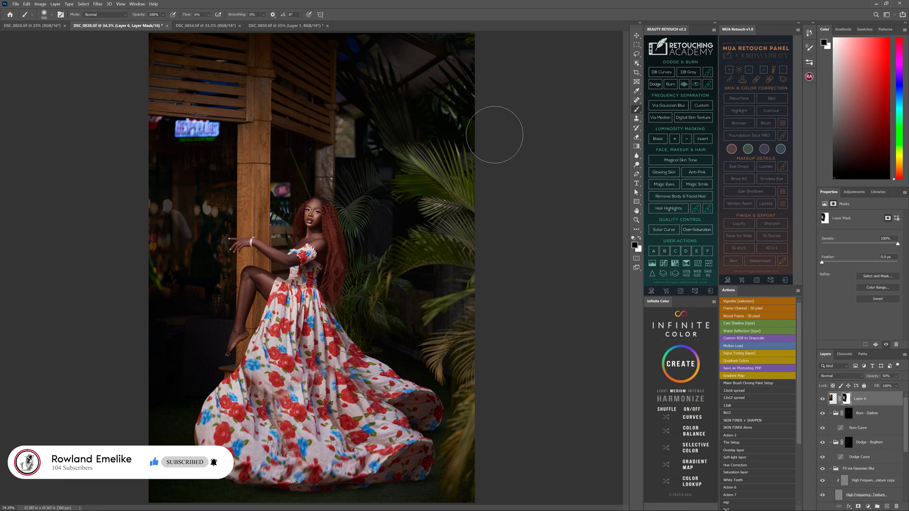
Compare the composite with the original Background layer by isolating that layer's visibility
click(638, 36)
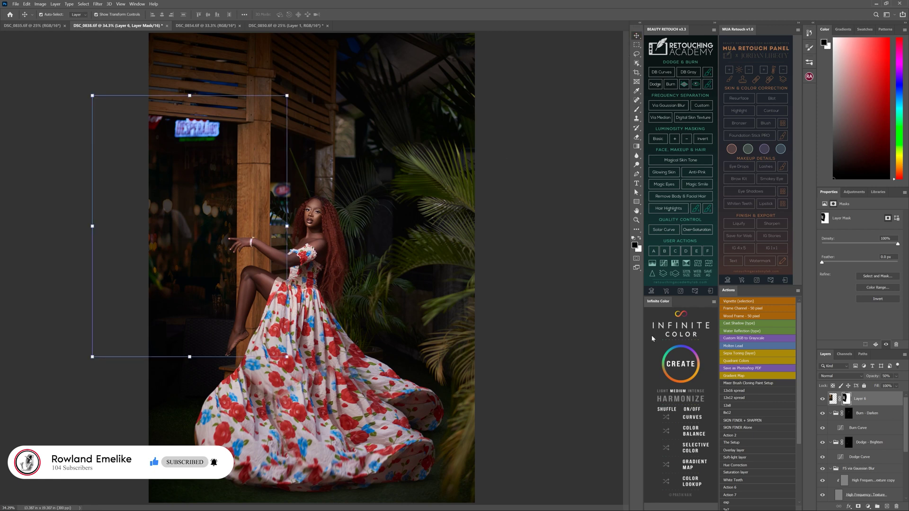
drag(907, 447, 907, 493)
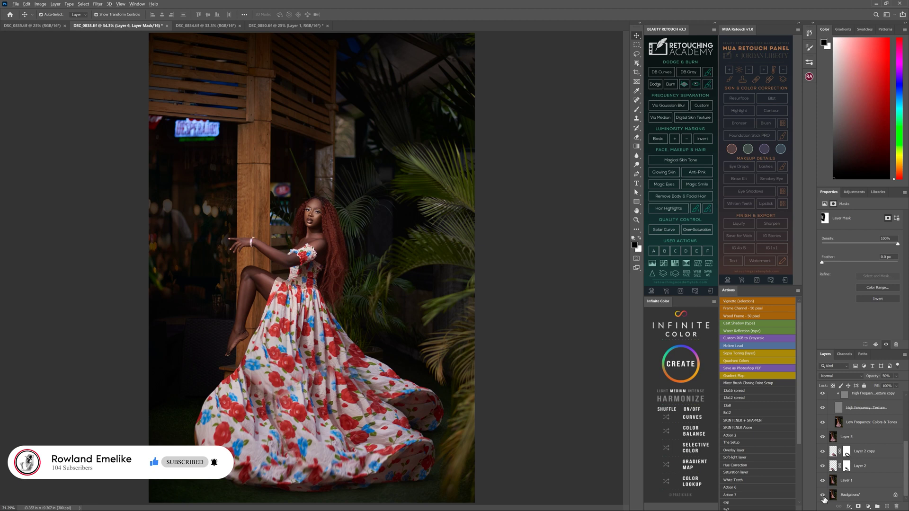
alt+click(822, 497)
alt+click(823, 496)
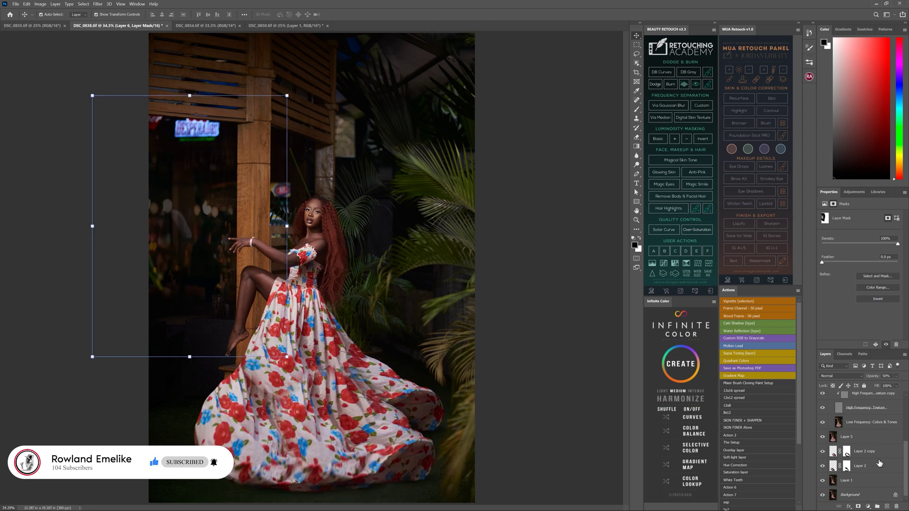
scroll(862, 445, up, 5)
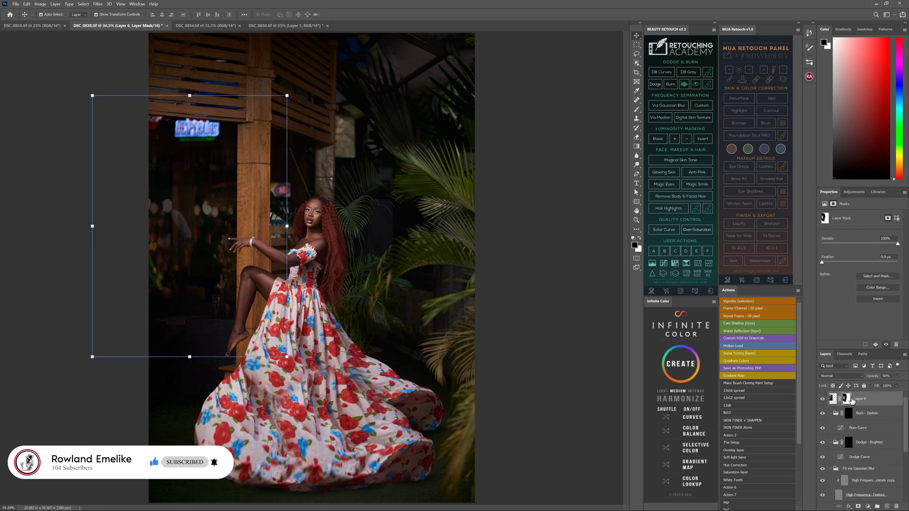
Merge everything visible into a new top layer and open it in Camera Raw's presets
key(ctrl+shift+alt+e)
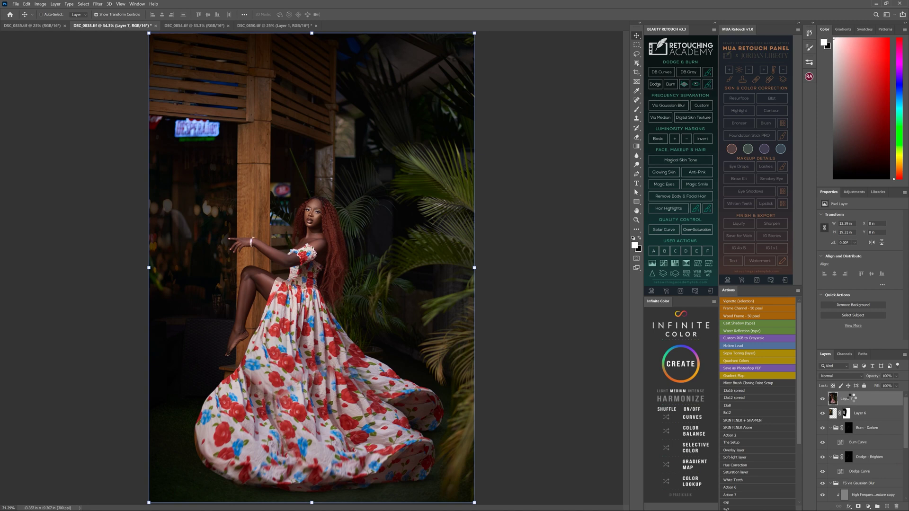
key(ctrl+shift+a)
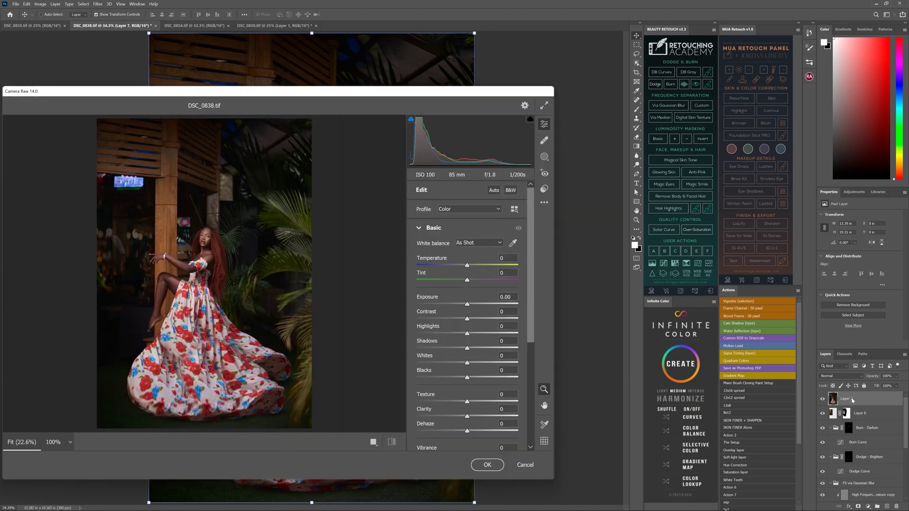
click(544, 188)
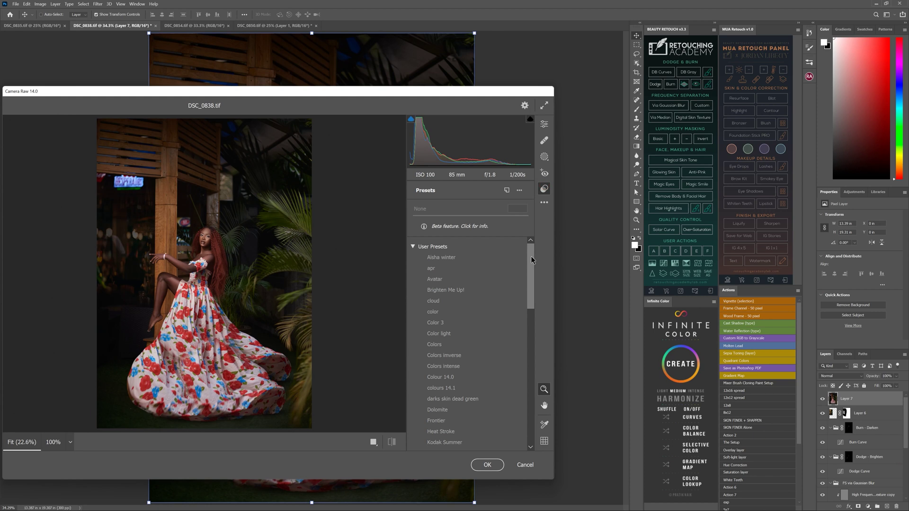
Close the Internet Download Manager notice, browse the user presets, and apply the Laura preset to the merged layer
mouse_move(531, 260)
mouse_down()
mouse_move(531, 274)
mouse_move(531, 258)
mouse_up()
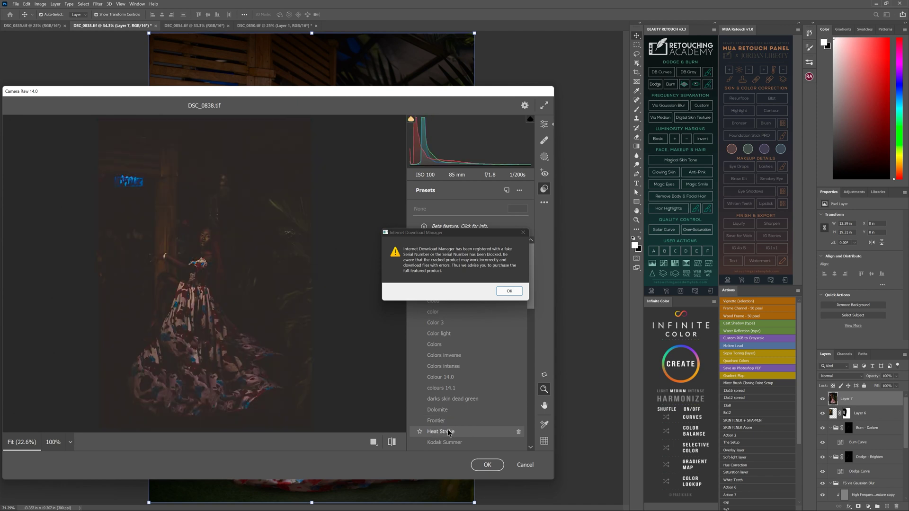
click(523, 232)
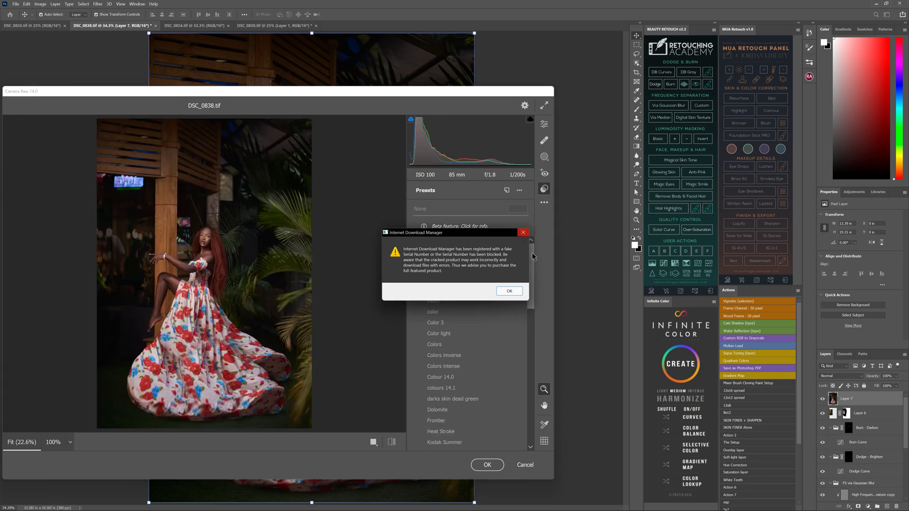
click(532, 280)
scroll(455, 363, down, 6)
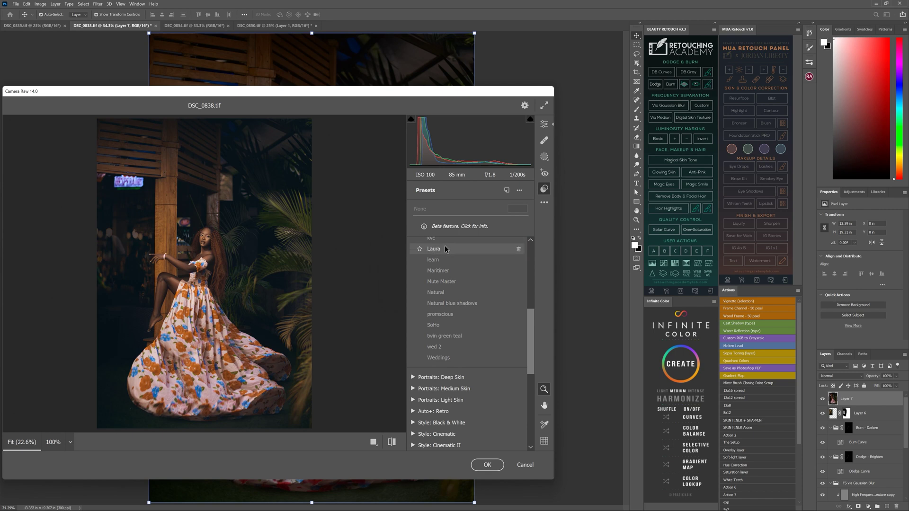
click(452, 251)
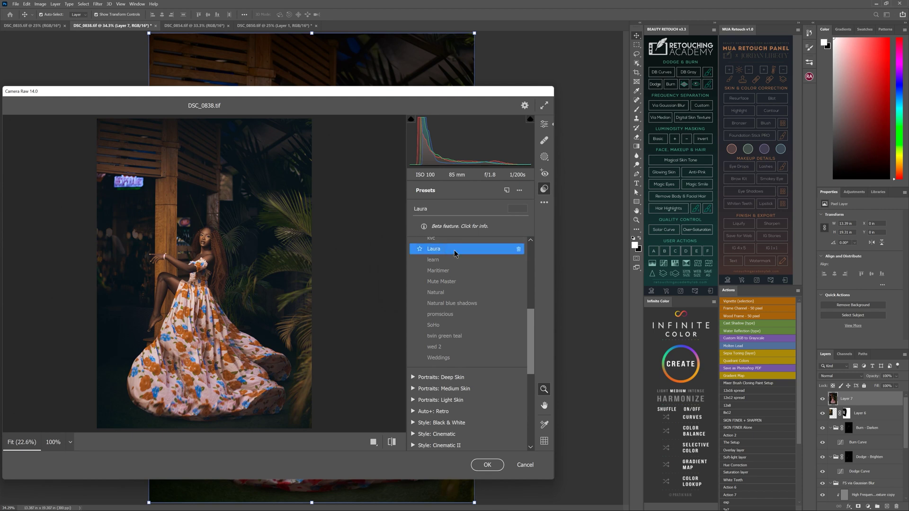
drag(531, 342, 534, 299)
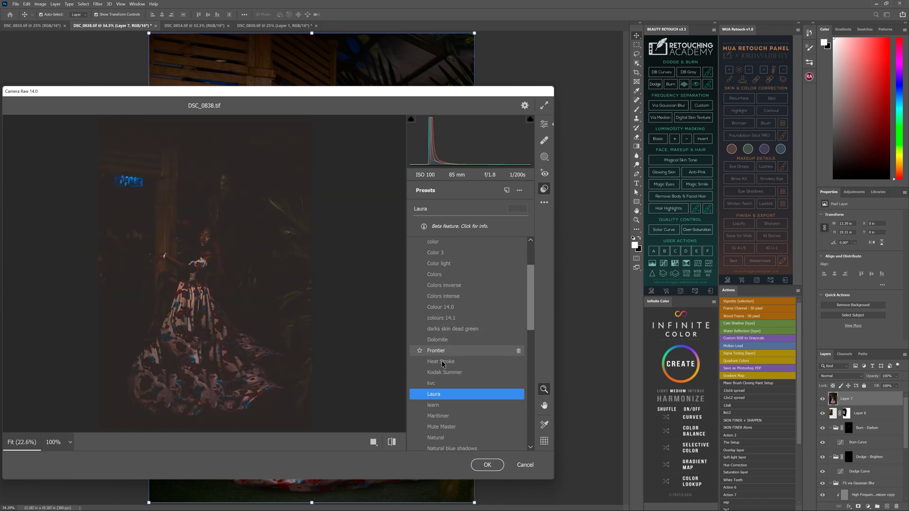
click(487, 465)
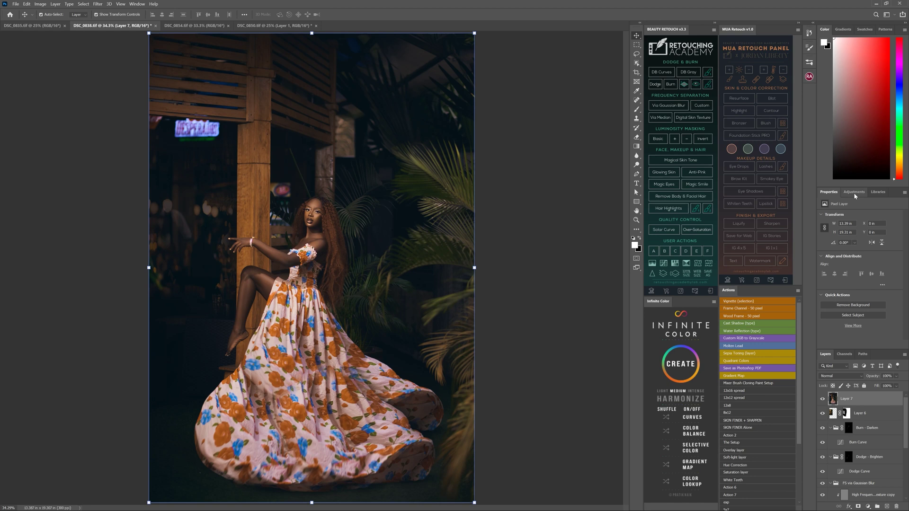
Add a sharpening layer above the color-graded layer with the Beauty Retouch sharpening action
click(652, 275)
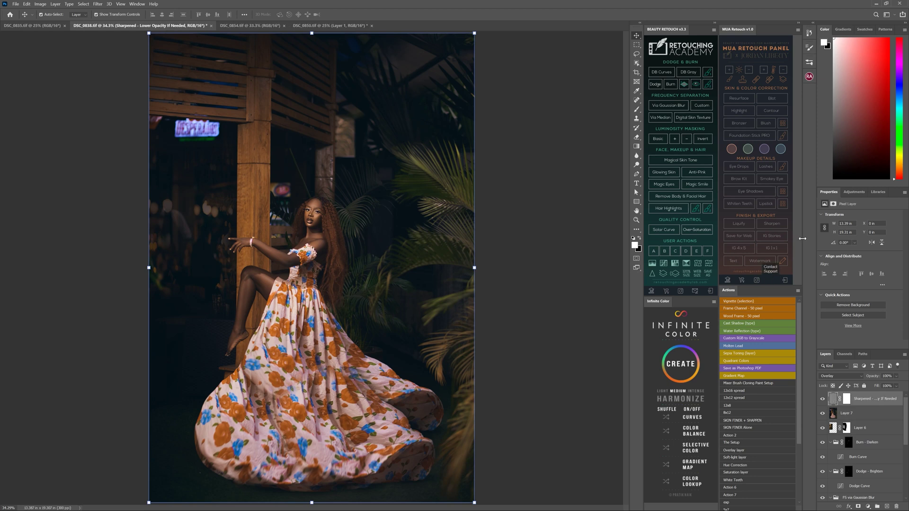
Add a Levels adjustment above the sharpening layer and set its white input level to 224
click(854, 192)
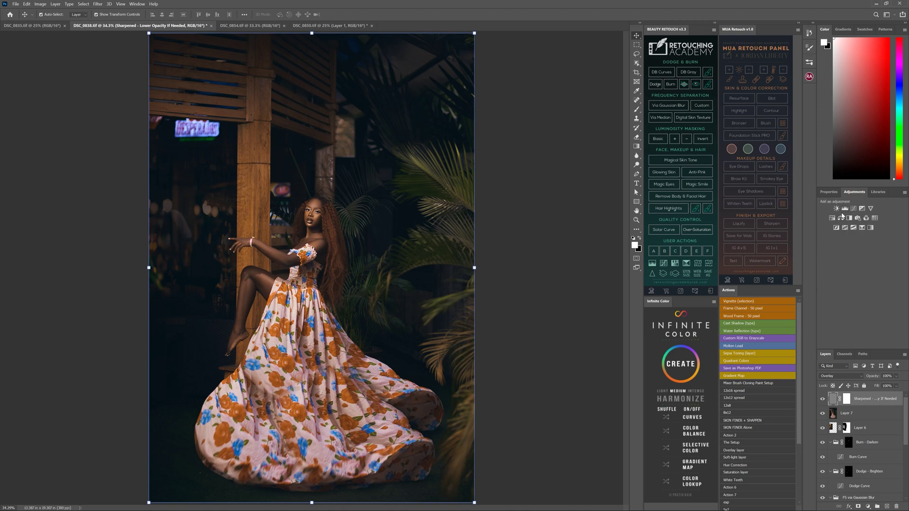
click(846, 209)
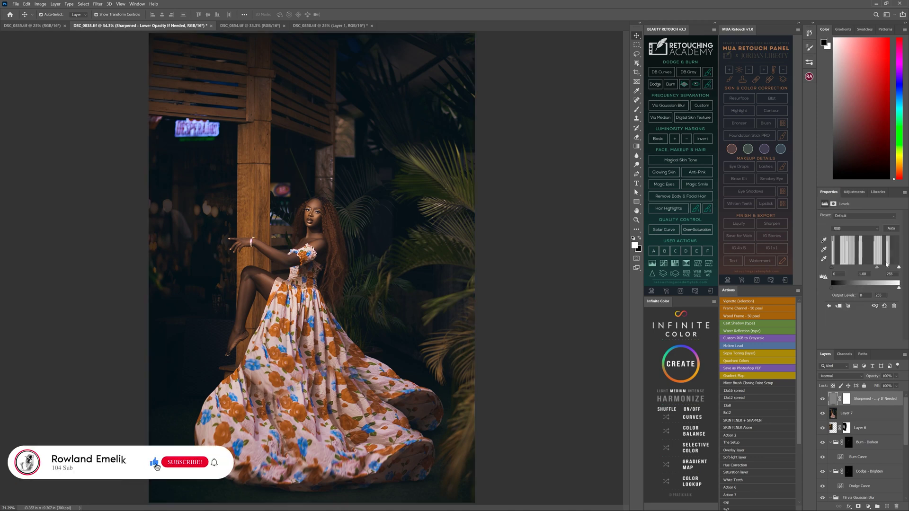
drag(899, 269, 892, 268)
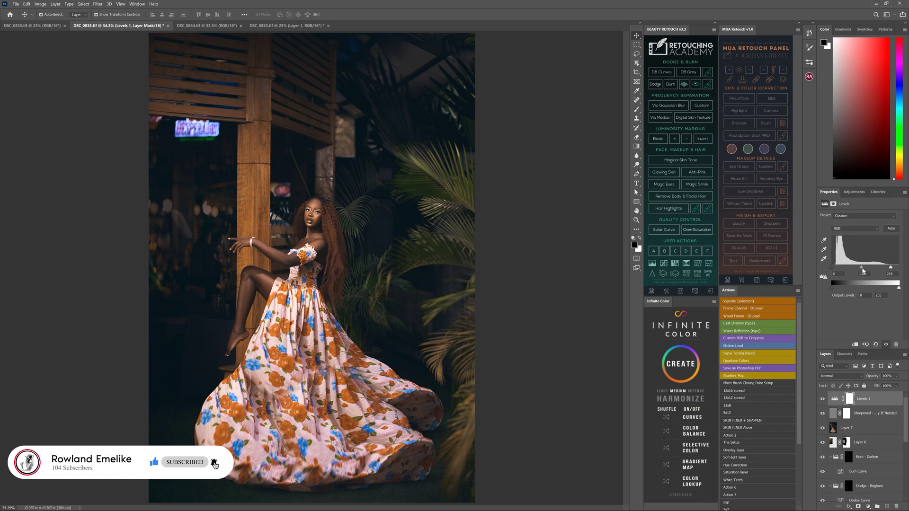
Set the Levels midtone to 0.94 and white input to 217, and save the TIFF with no image compression and ZIP layer compression
drag(862, 268, 888, 270)
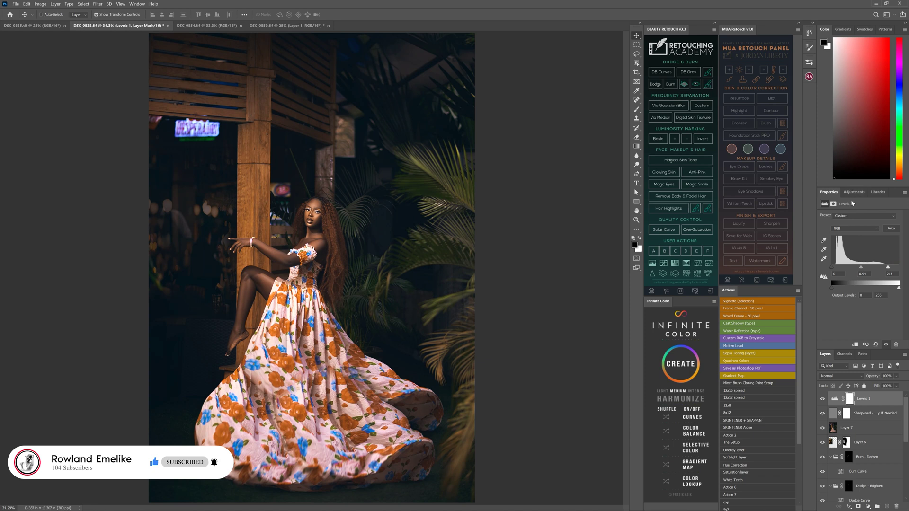
key(ctrl+s)
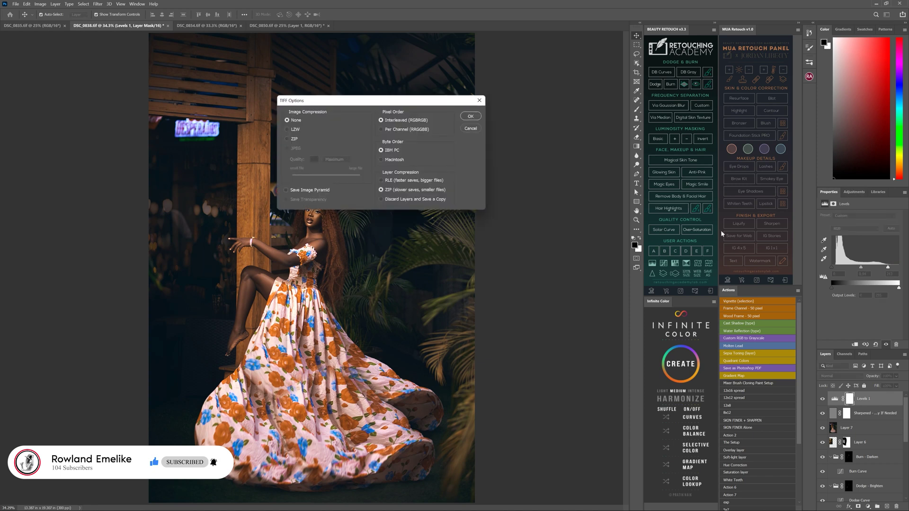
click(471, 116)
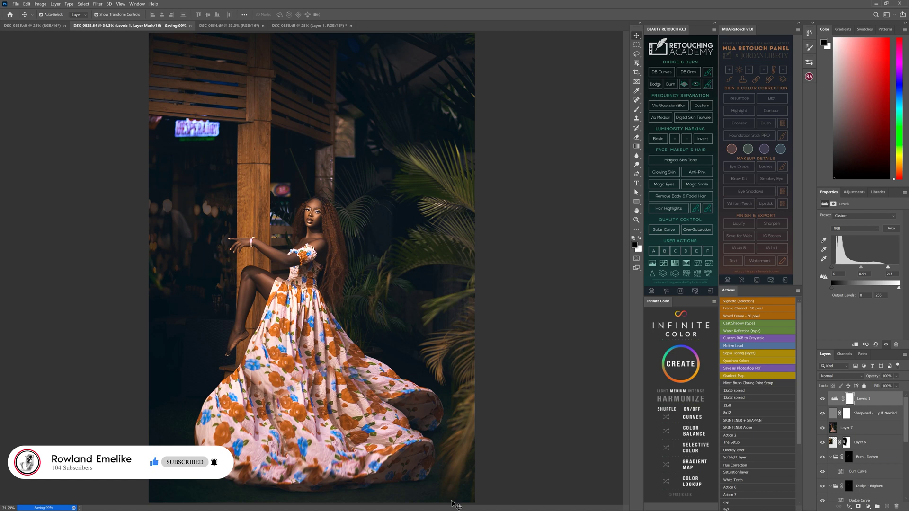
Switch to Capture One and compare the original DSC_0838.NEF with the retouched DSC_0838.tif
mouse_move(675, 502)
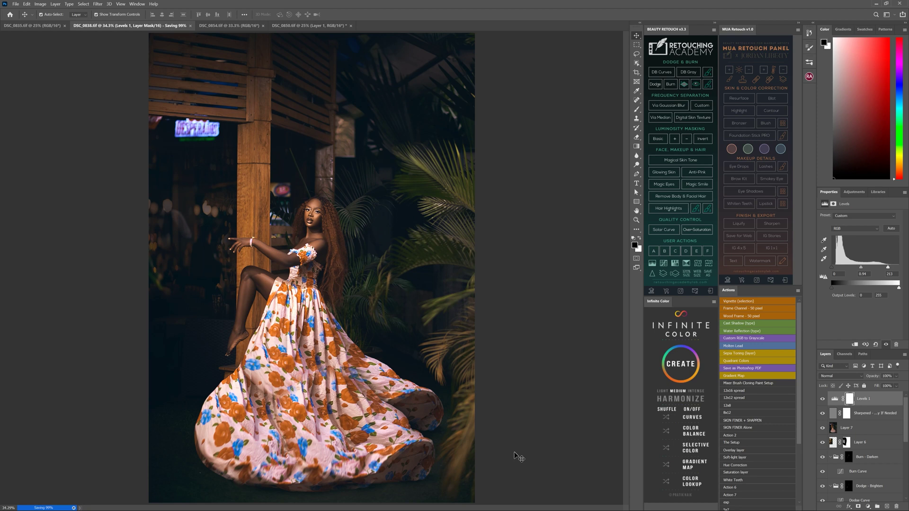
click(674, 503)
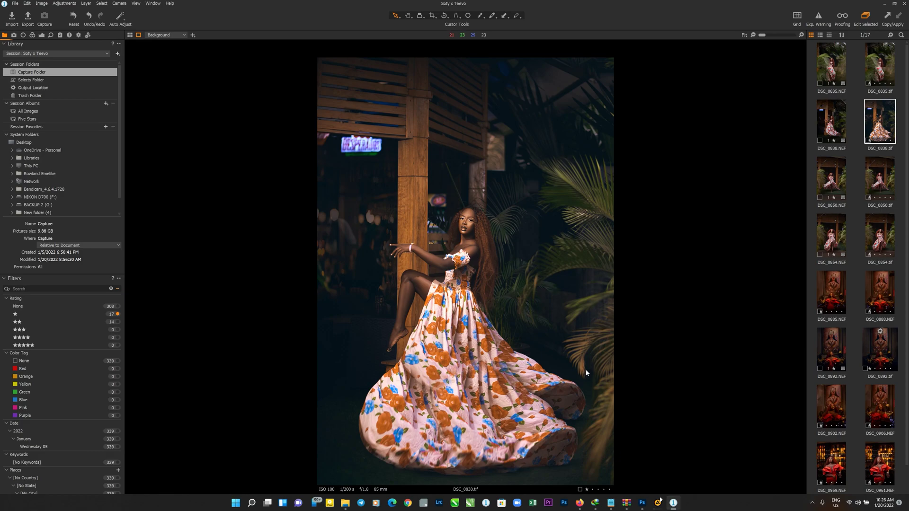
click(836, 126)
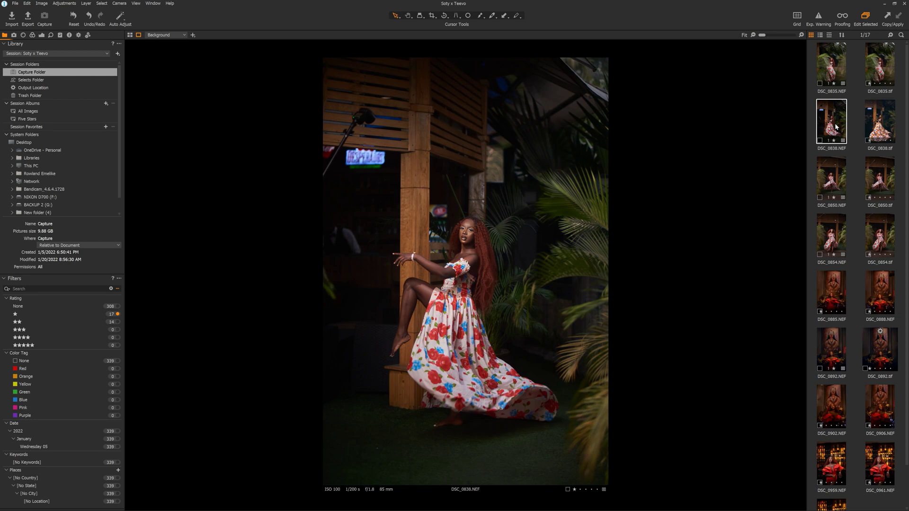
key(Right)
key(Left)
key(Right)
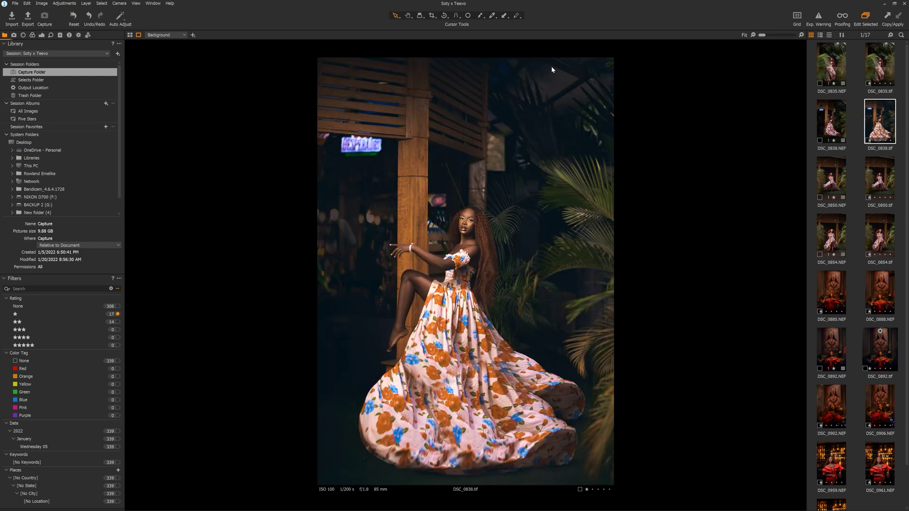
Show the color adjustment tools for DSC_0838.tif and inspect the model's face at 100% before returning to the fitted view
click(42, 35)
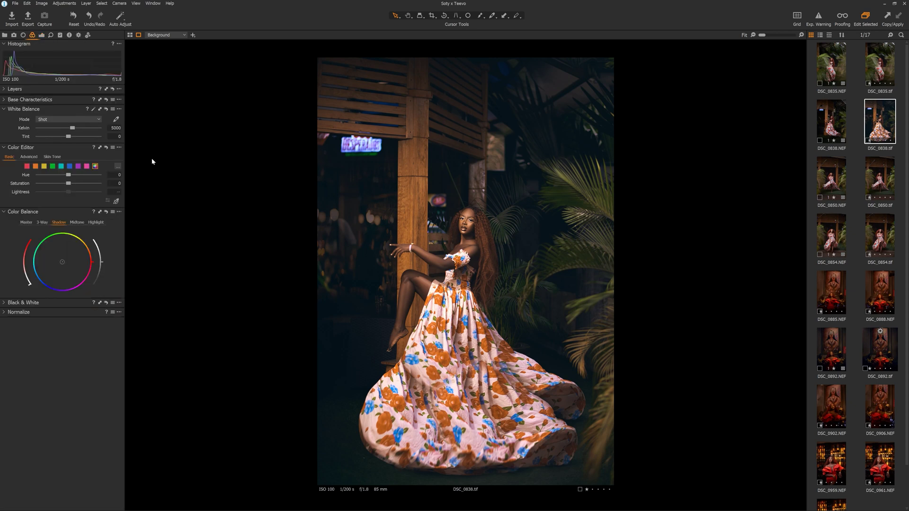
double_click(478, 234)
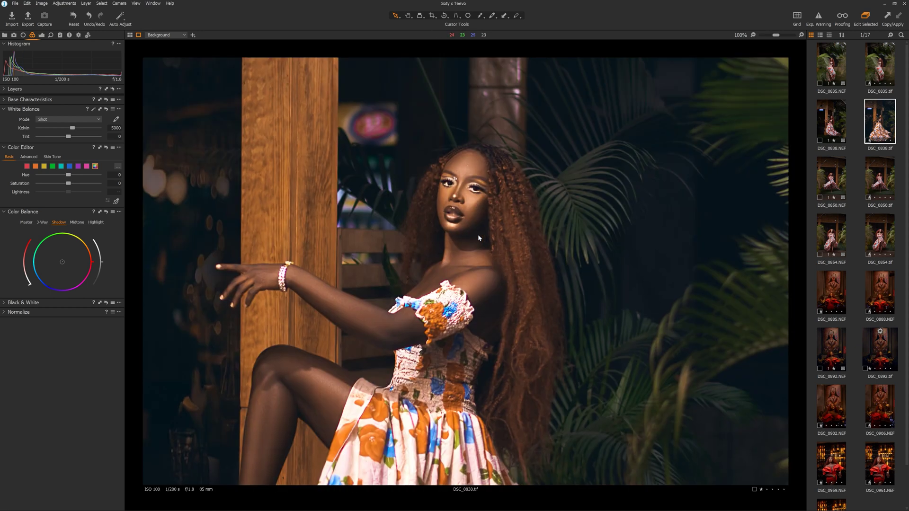
double_click(479, 235)
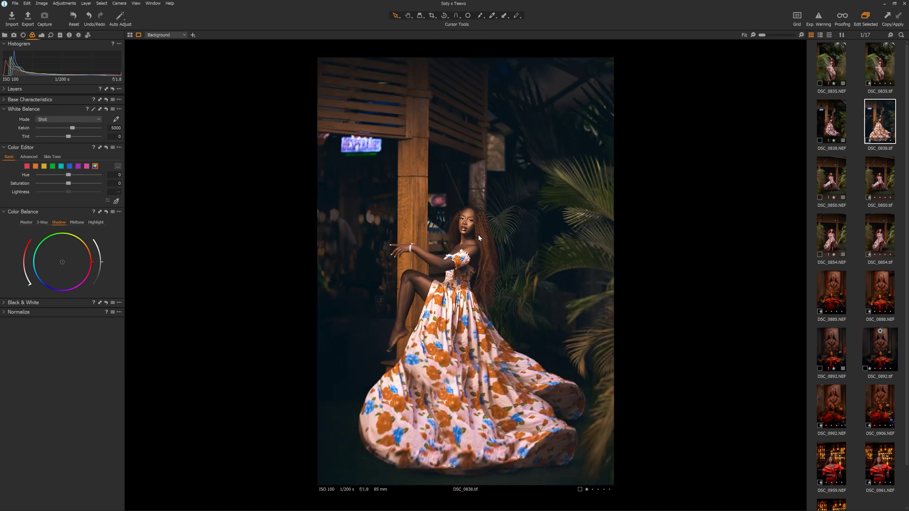